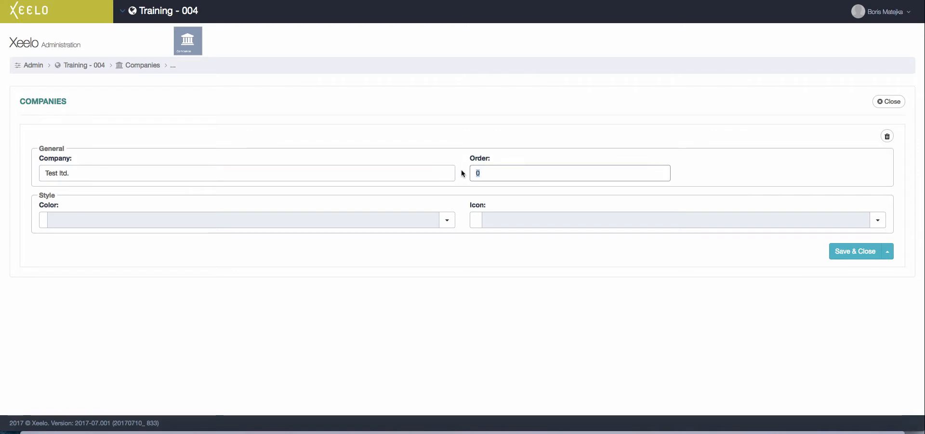
- Style the Test ltd. company blue with a heart icon and save it
left_click(447, 220)
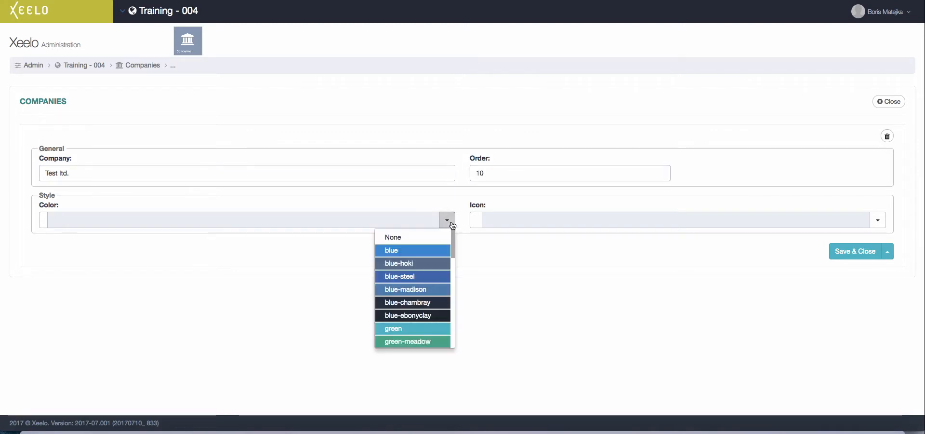
left_click(434, 243)
left_click(878, 221)
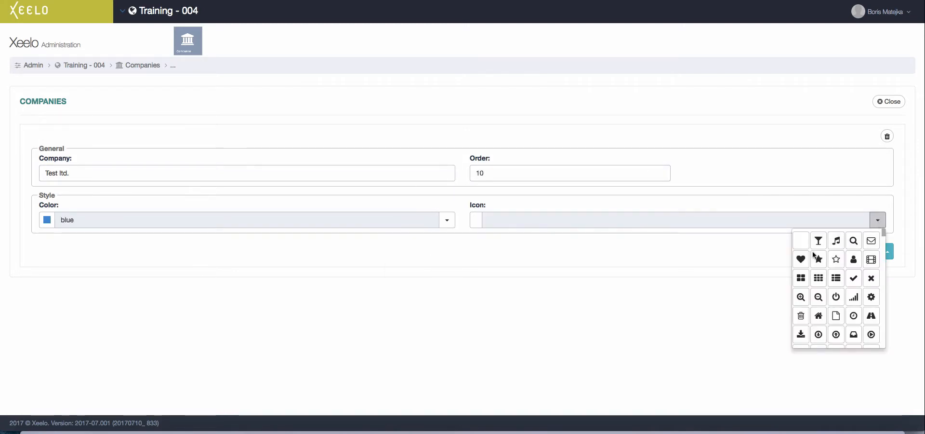
left_click(800, 260)
left_click(855, 251)
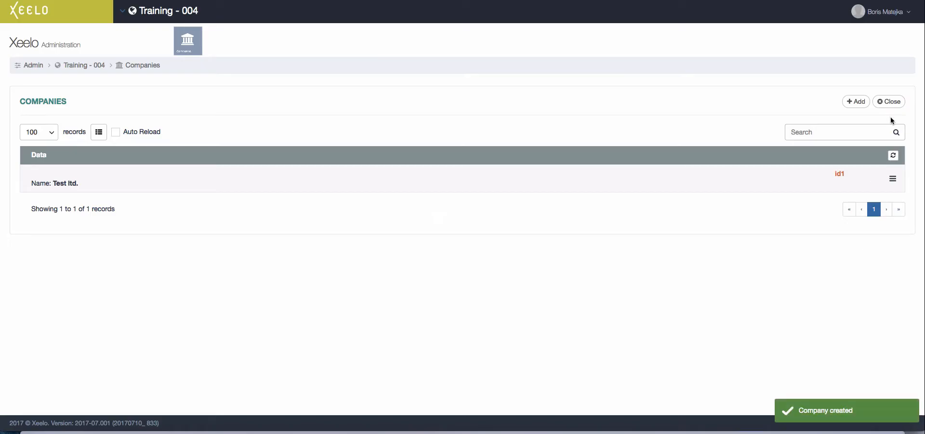
left_click(891, 101)
- Start a new object type named 'Transaction data' with order 10
left_click(118, 159)
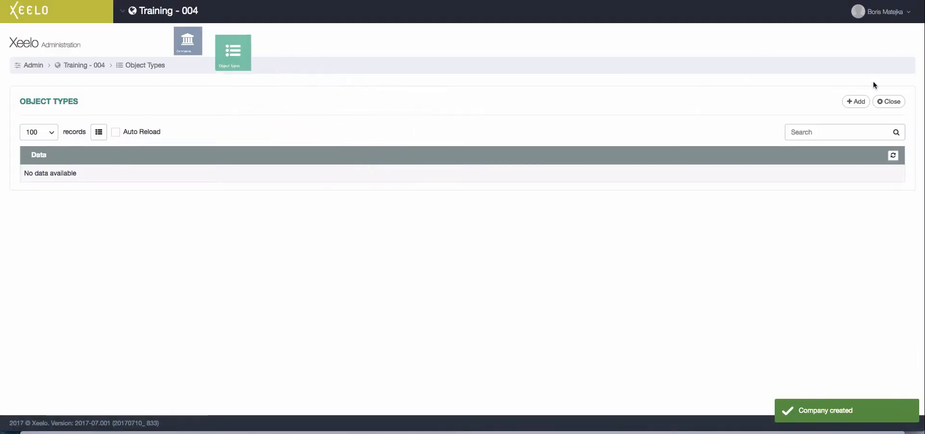
left_click(856, 102)
type("Tran")
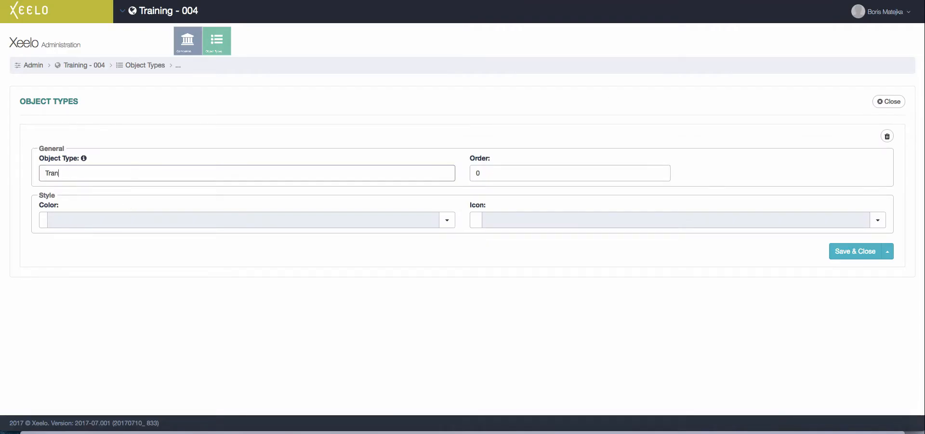
type("saction data")
key("Tab")
- Give Transaction data a red colour and the arrow-circle-up icon, save it, then view Objects
left_click(447, 219)
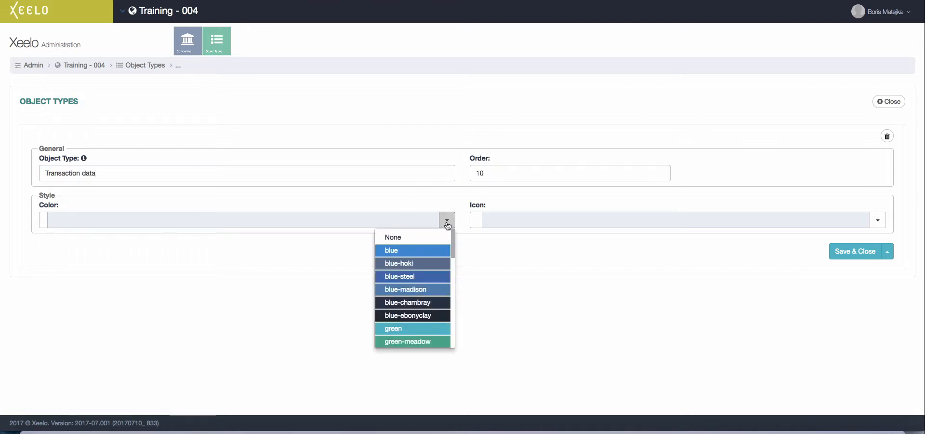
scroll(422, 308, "down", 5)
left_click(409, 253)
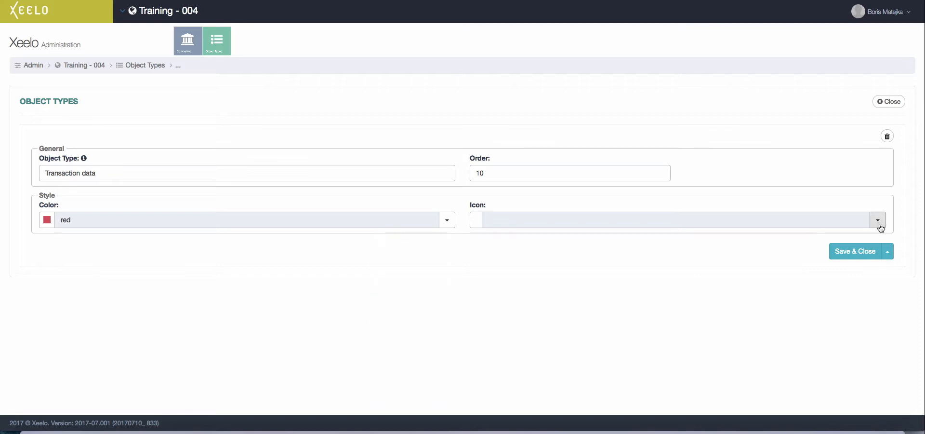
left_click(878, 219)
scroll(853, 296, "down", 3)
left_click(837, 297)
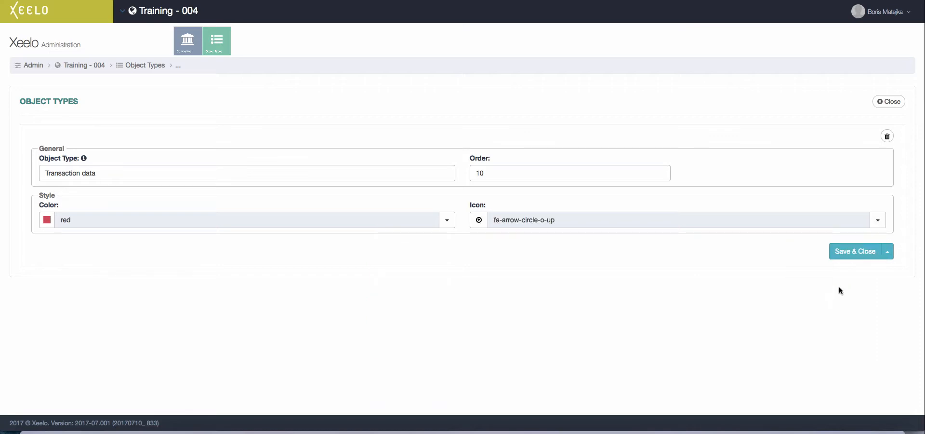
left_click(866, 248)
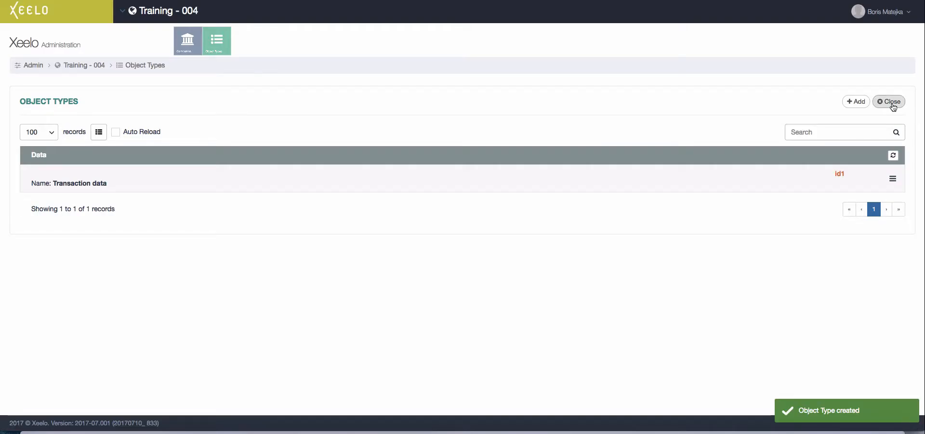
left_click(893, 102)
left_click(511, 159)
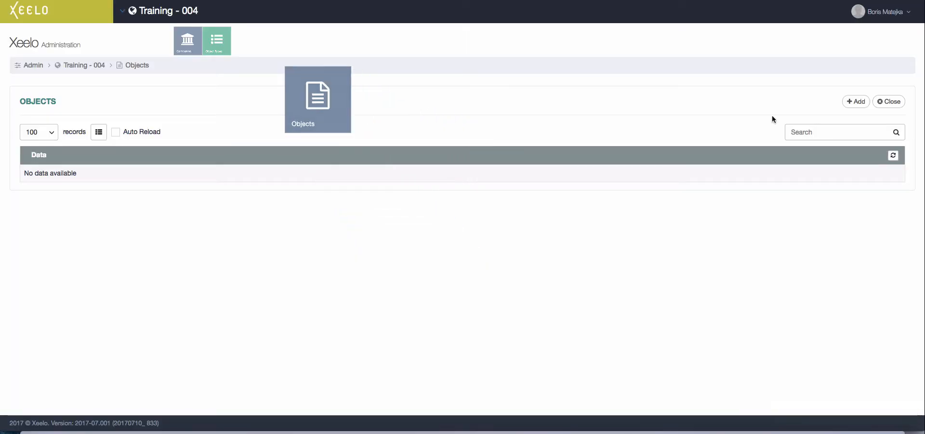
- Add the Reqeust object with green-meadow colour and the fa-file-o icon
left_click(856, 101)
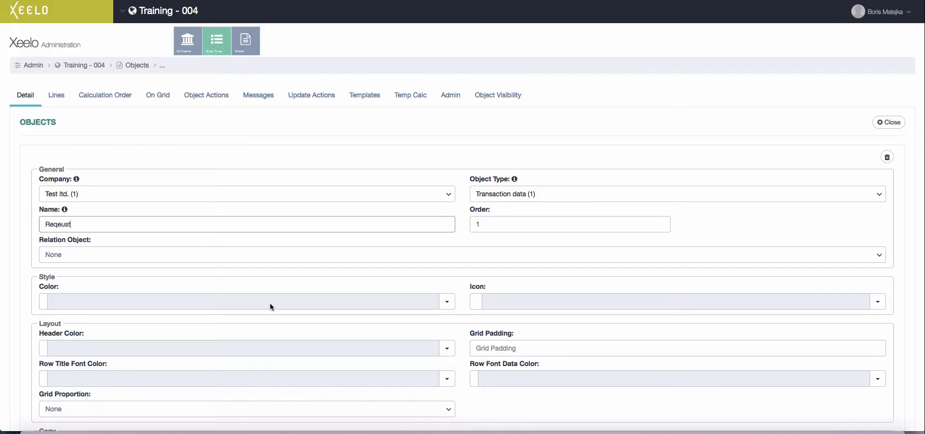
left_click(454, 303)
scroll(408, 370, "down", 3)
left_click(408, 370)
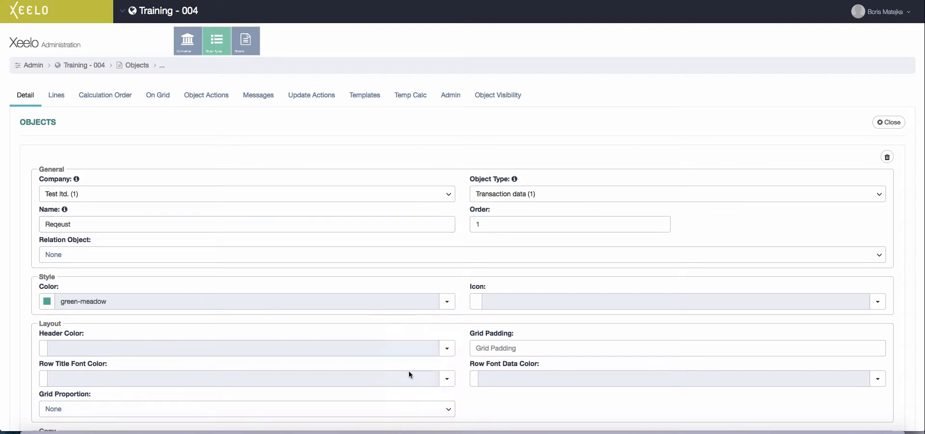
left_click(877, 301)
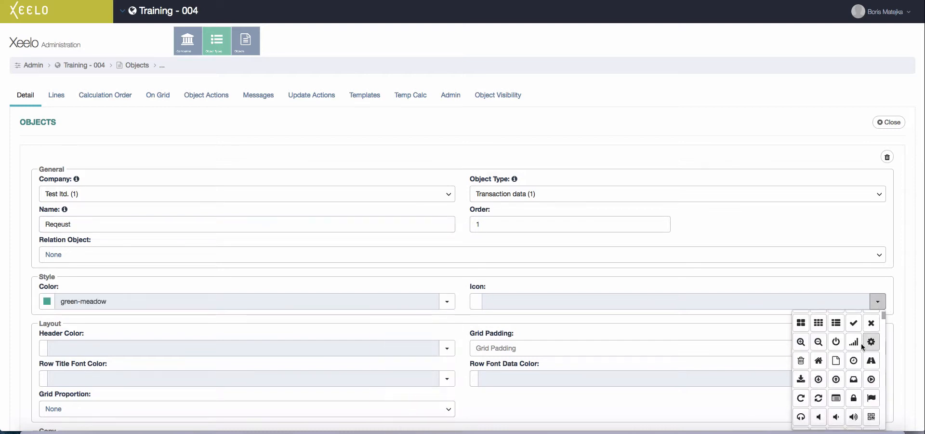
left_click(837, 359)
scroll(837, 358, "down", 4)
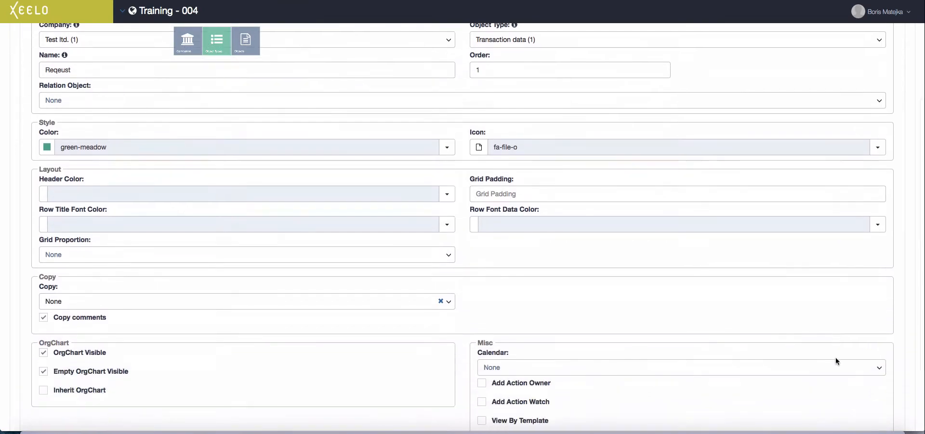
scroll(835, 361, "down", 3)
left_click(851, 388)
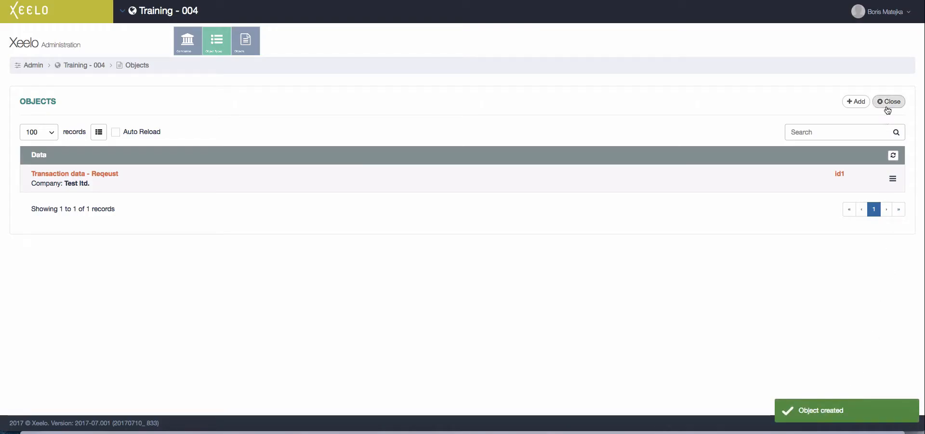
- Add a 'Request' tab with a 'Request info' section to the Reqeust object
left_click(638, 190)
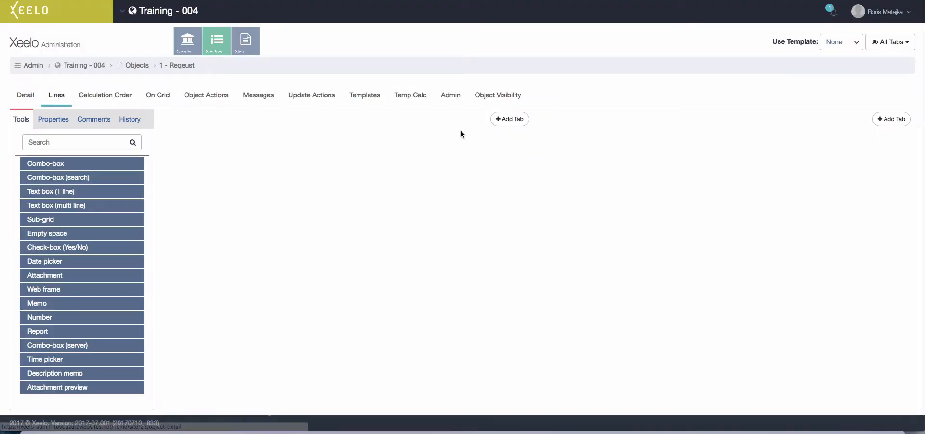
left_click(511, 119)
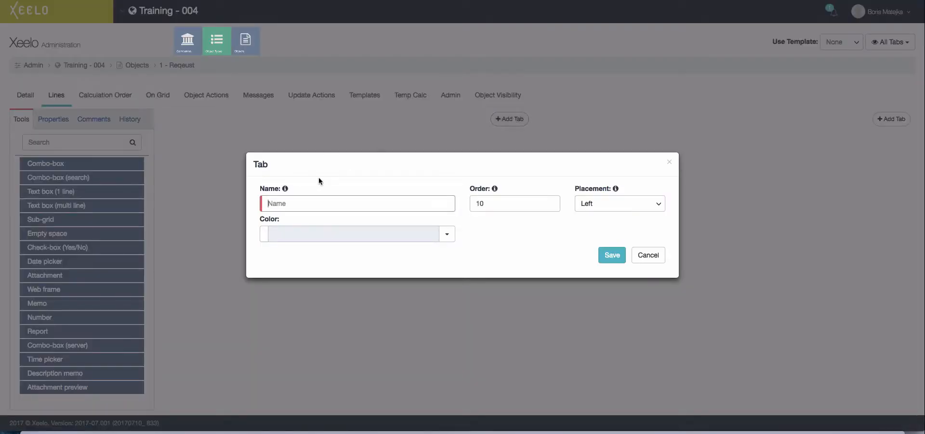
type("Request")
left_click(612, 256)
left_click(191, 160)
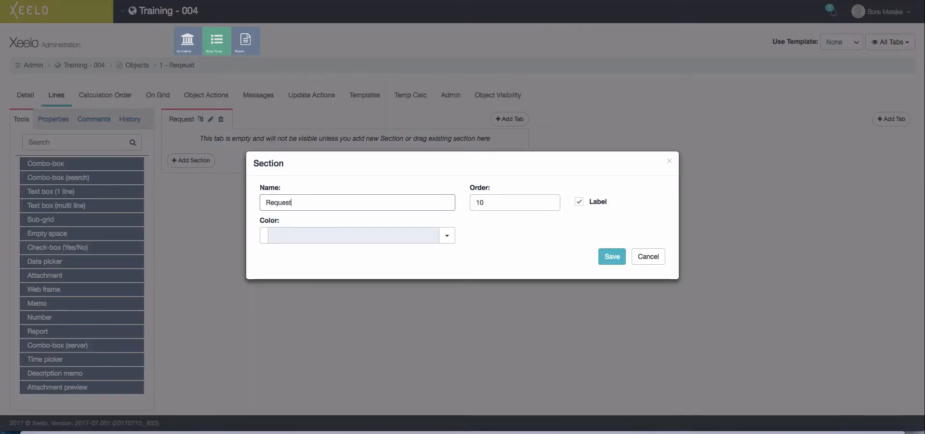
type("Request info")
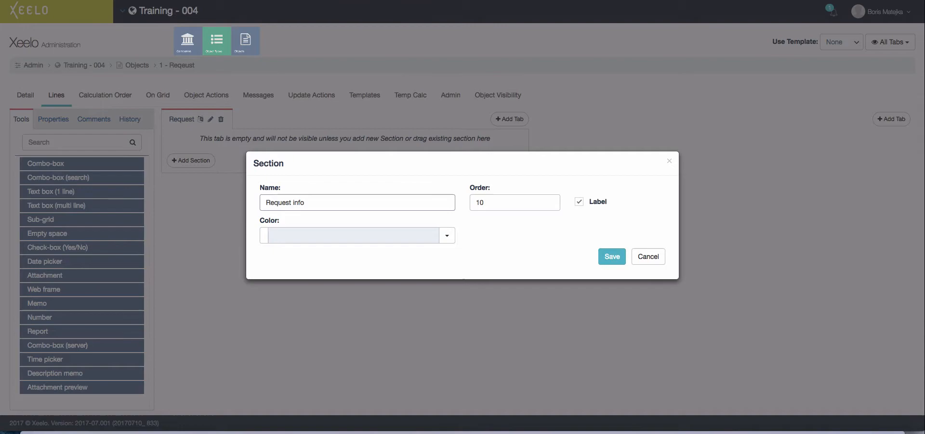
left_click(602, 256)
- Add one-line text fields Request id, Request type and Request description to Request info
left_click_drag(90, 191, 296, 166)
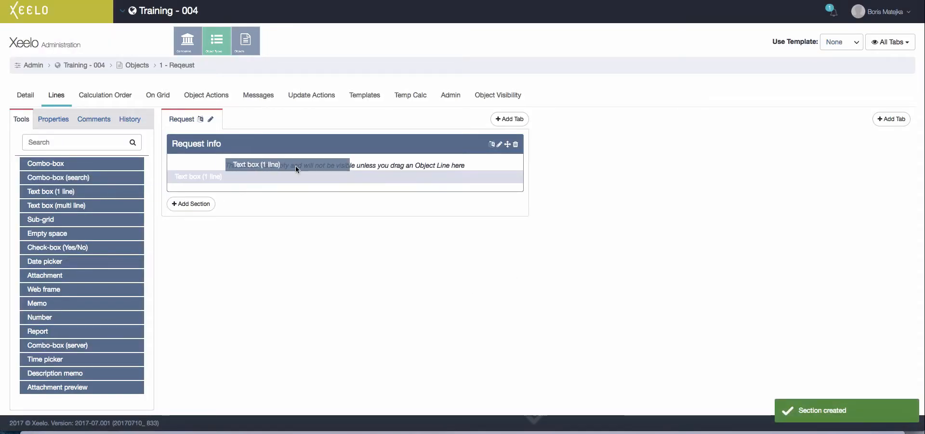
type("Request i")
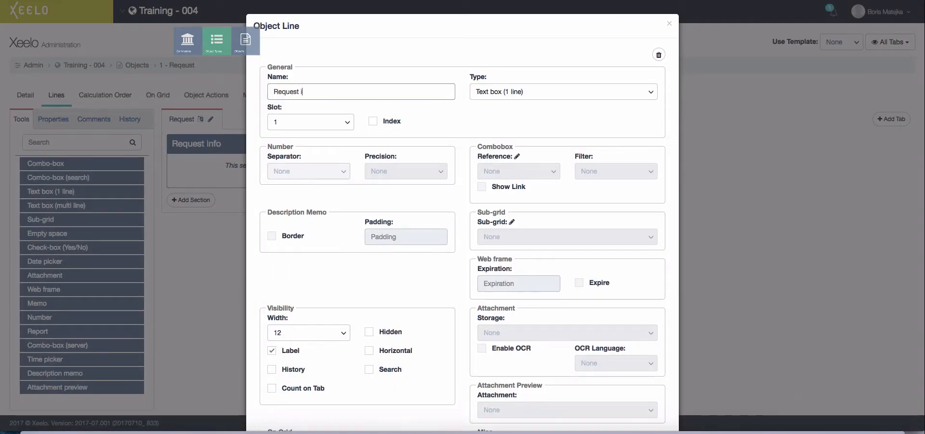
type("d")
scroll(355, 199, "down", 5)
left_click(611, 391)
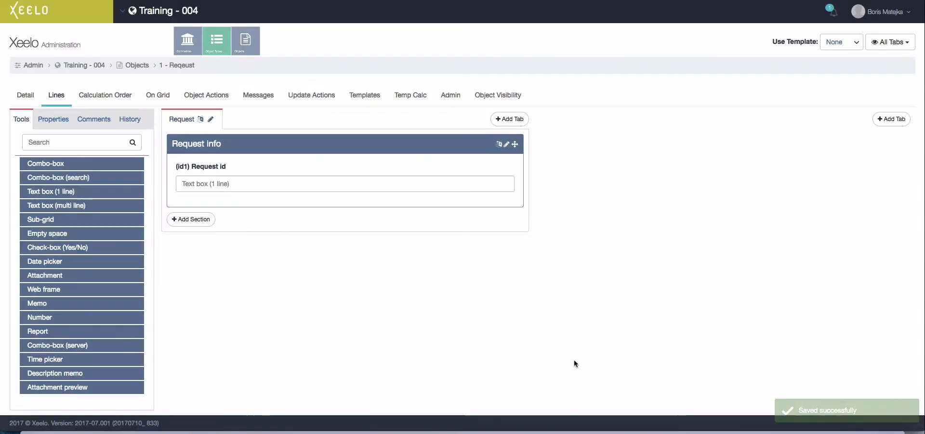
left_click_drag(123, 190, 235, 202)
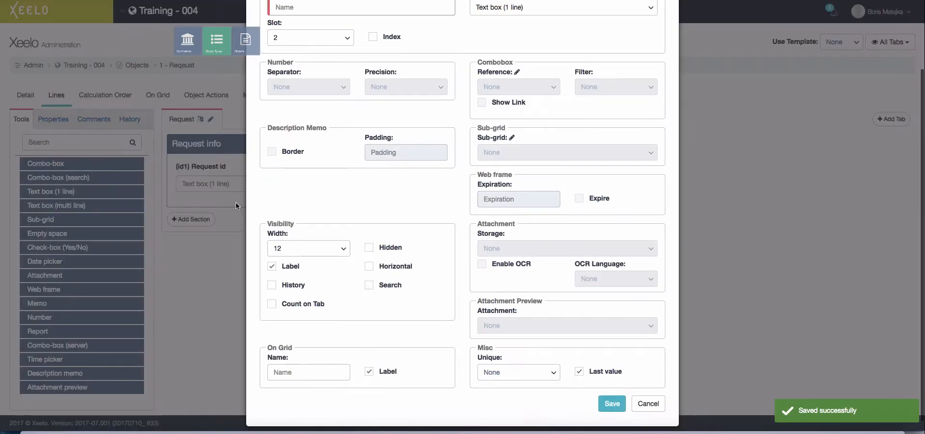
type("Request")
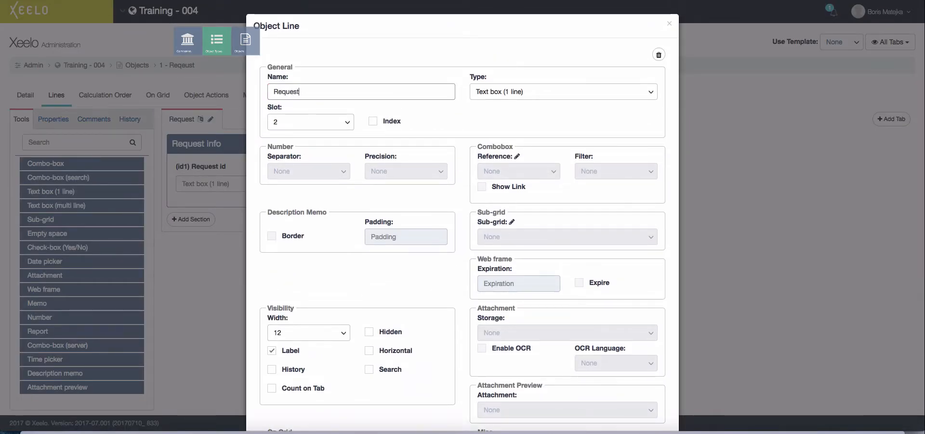
type(" type")
scroll(612, 337, "down", 3)
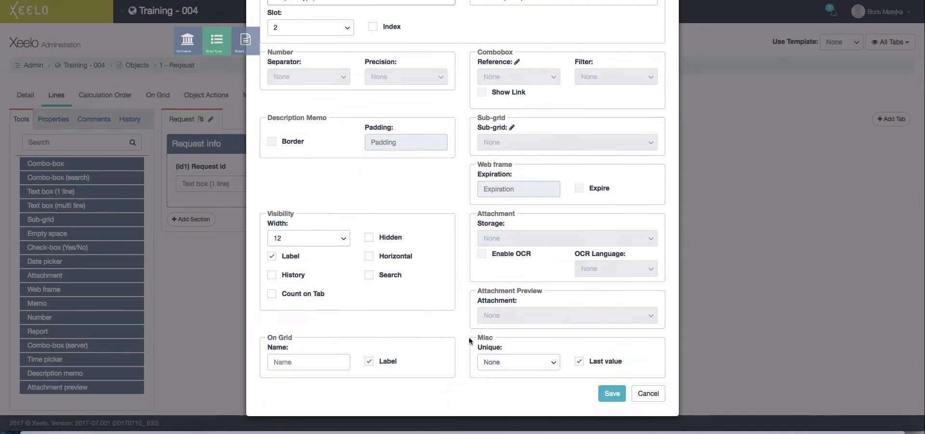
left_click(612, 391)
left_click_drag(67, 194, 217, 246)
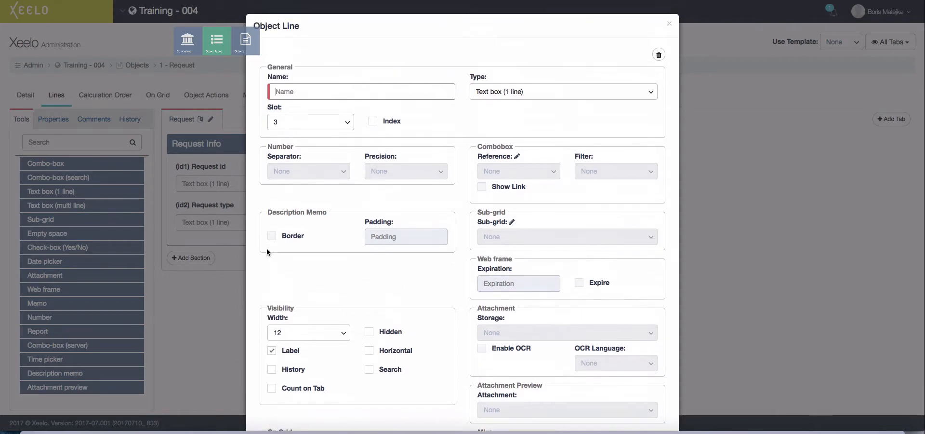
type("Request description")
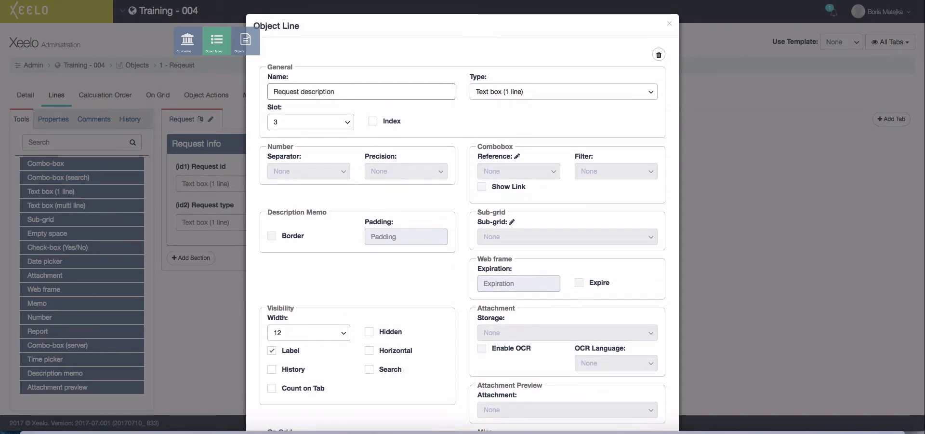
scroll(332, 264, "down", 3)
left_click(611, 391)
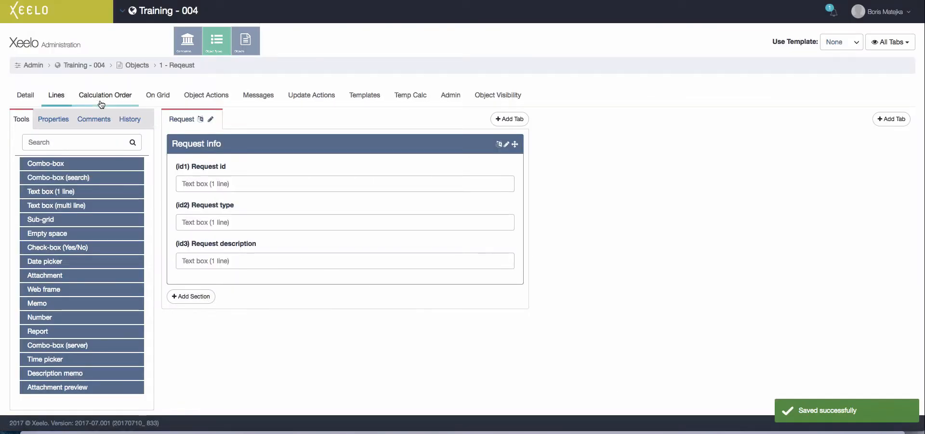
- Create a Requestor role with the Requestor option ticked
left_click(93, 65)
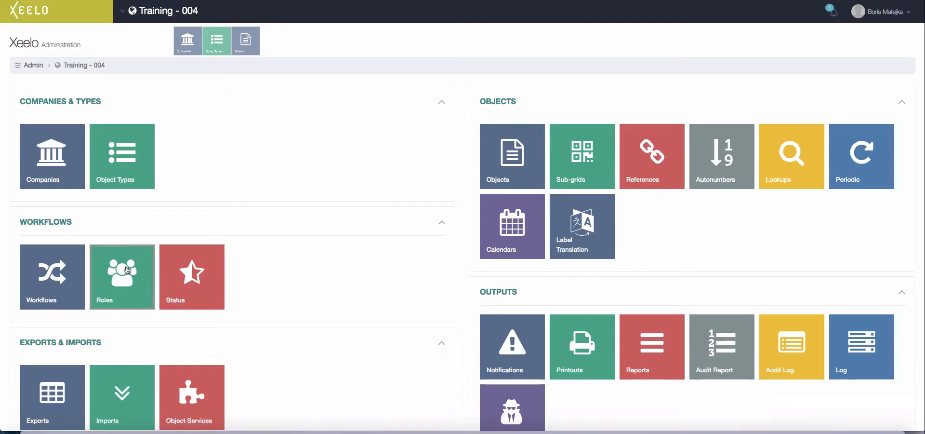
left_click(126, 265)
left_click(852, 104)
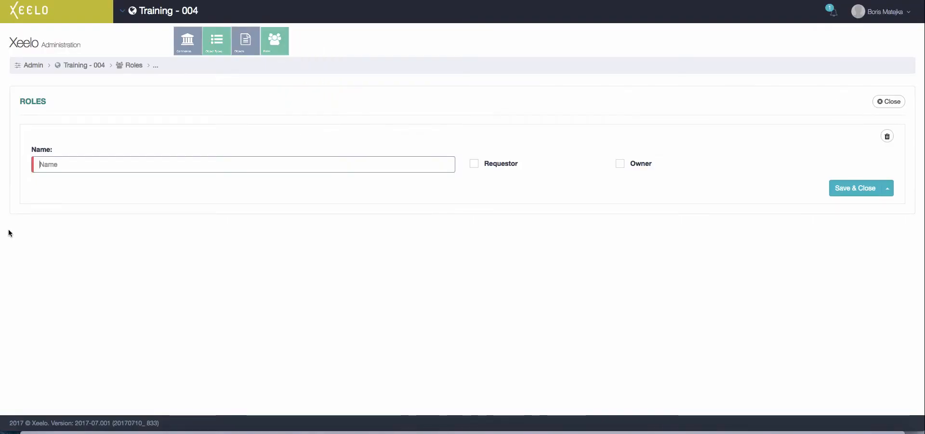
type("Requestor")
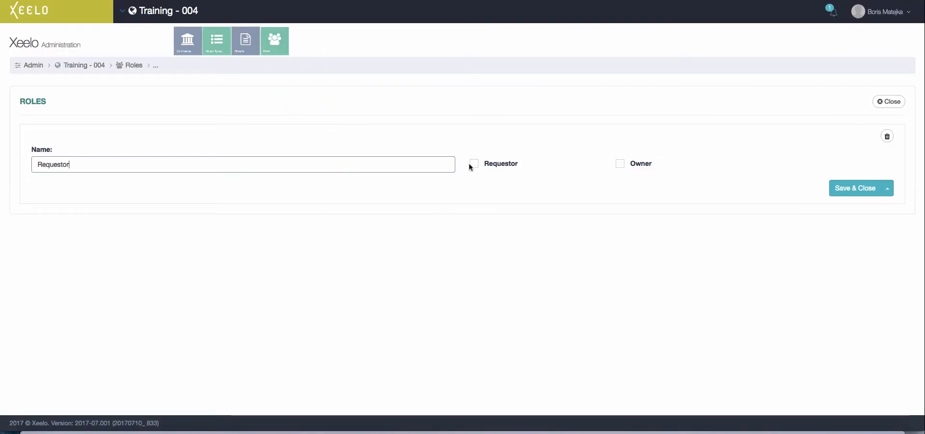
left_click(473, 164)
left_click(856, 188)
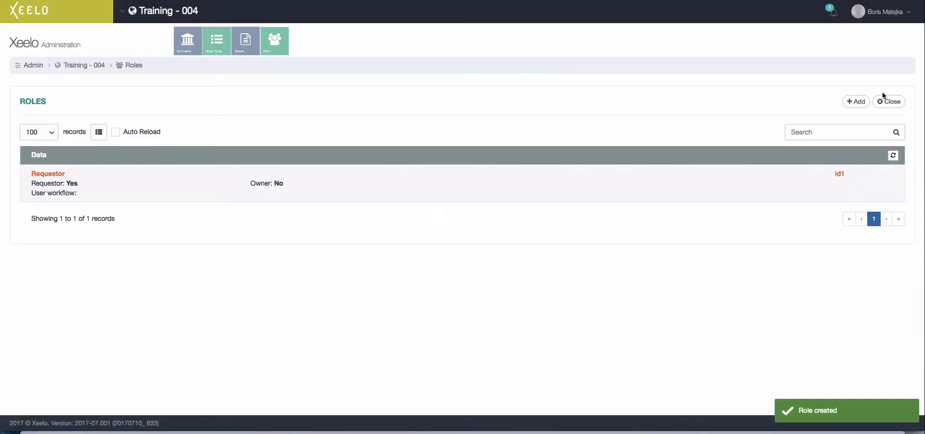
- Add the Approver 1 and Approver 2 roles, then go to the Status list
left_click(844, 101)
type("A")
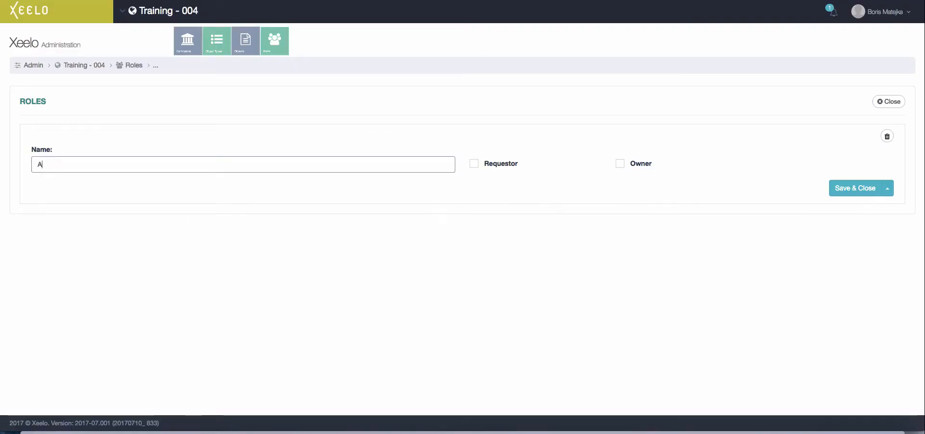
type("pprover 1")
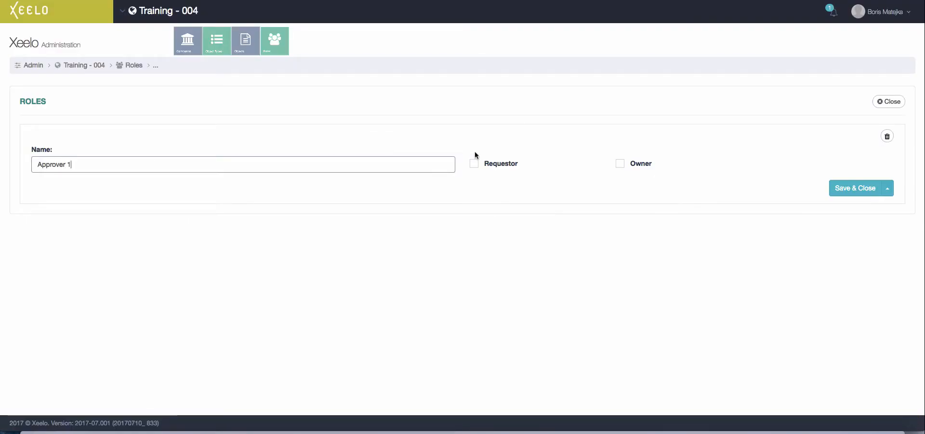
left_click(853, 188)
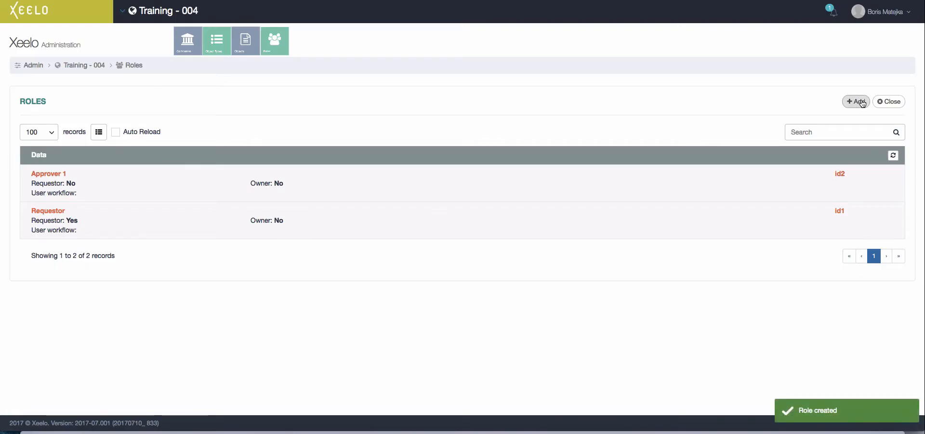
left_click(852, 101)
type("Approver 2")
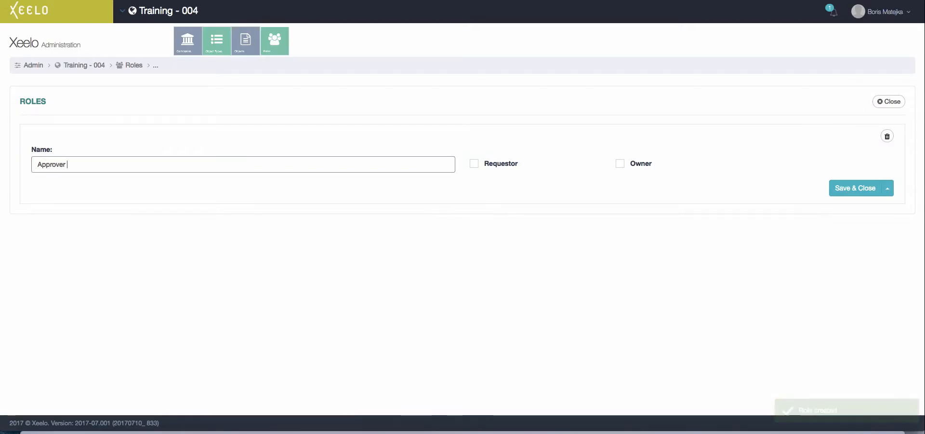
left_click(852, 188)
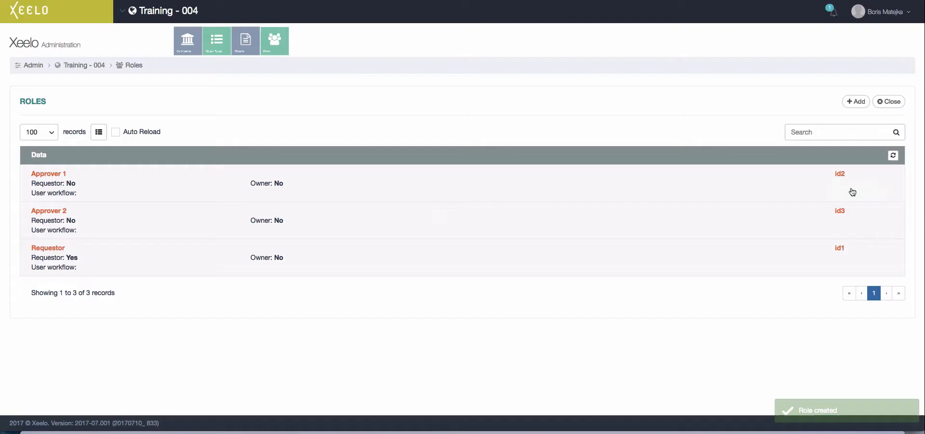
left_click(890, 102)
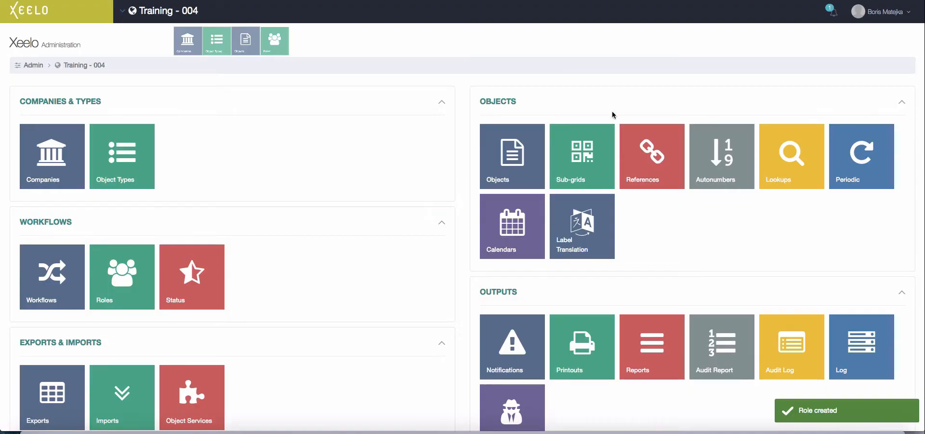
left_click(192, 275)
- Add the Saved status with order 10 and its new and overdue hours
left_click(850, 101)
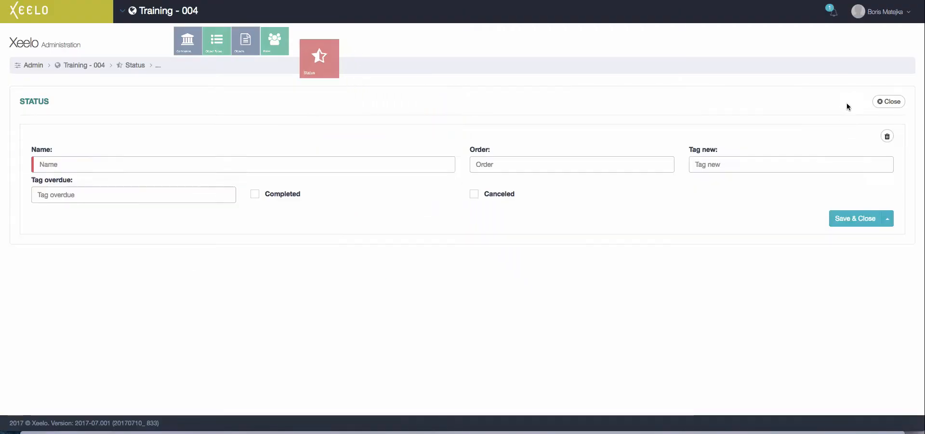
type("Saved")
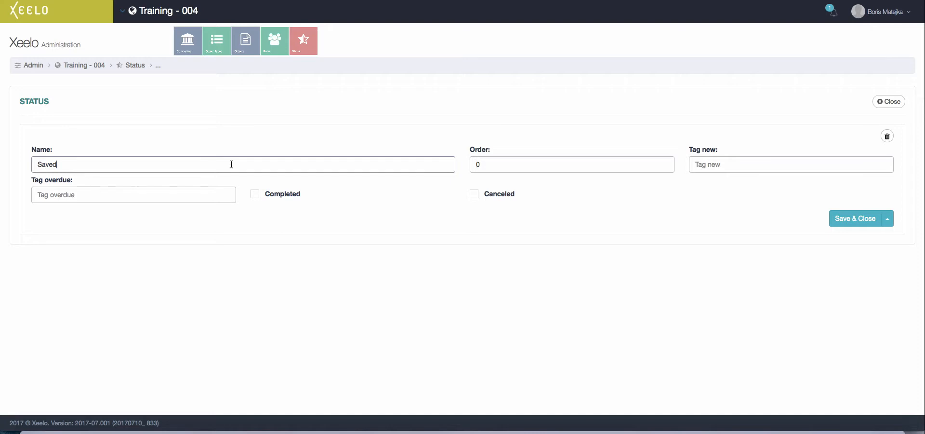
key("BackSpace")
type("1")
left_click(735, 165)
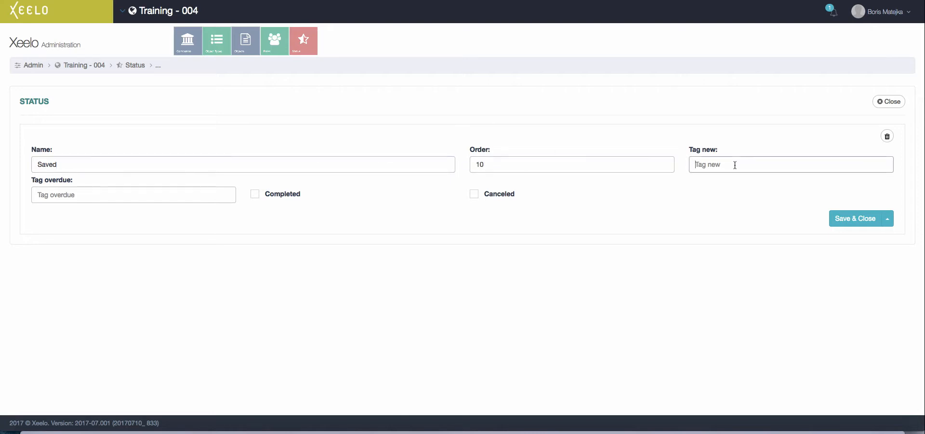
key("Tab")
type("4")
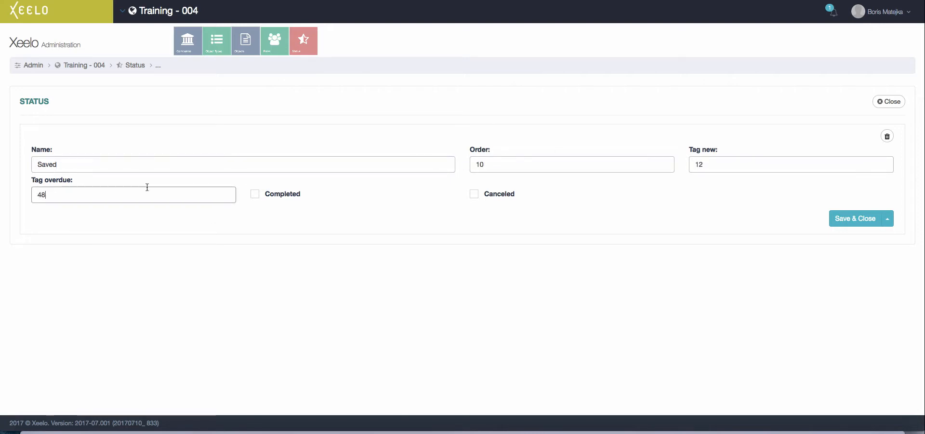
left_click(871, 220)
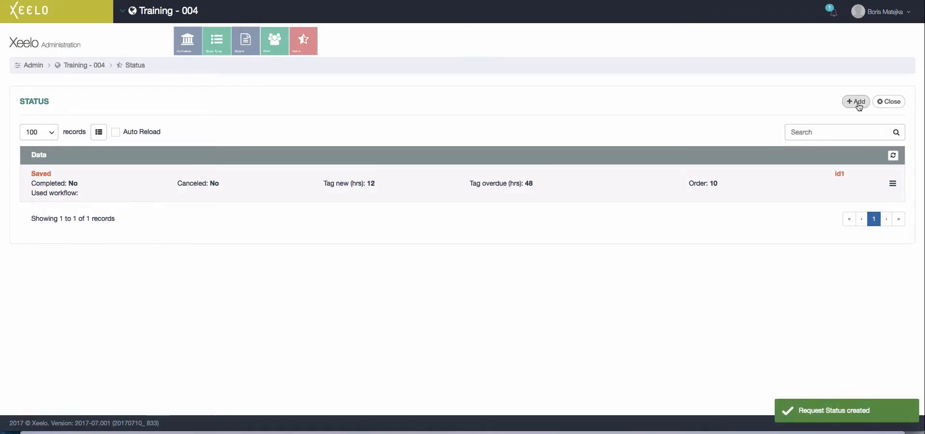
- Add the Submitted status with order 20 and 48 overdue hours
left_click(858, 103)
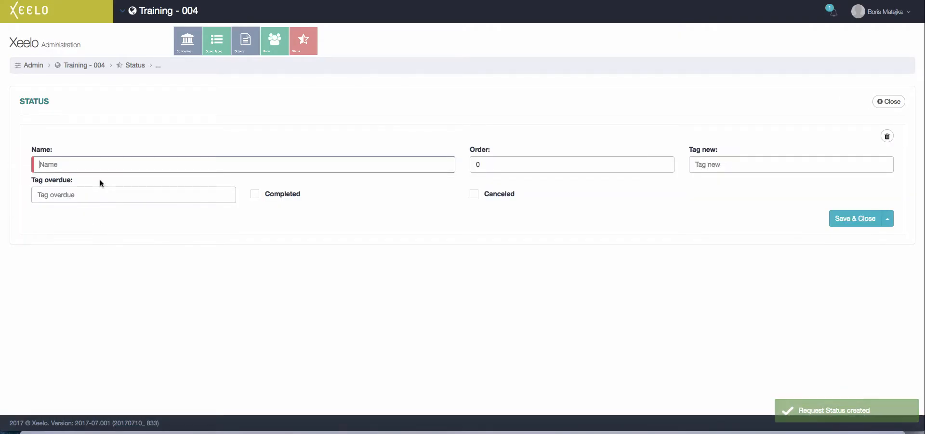
type("Submitted")
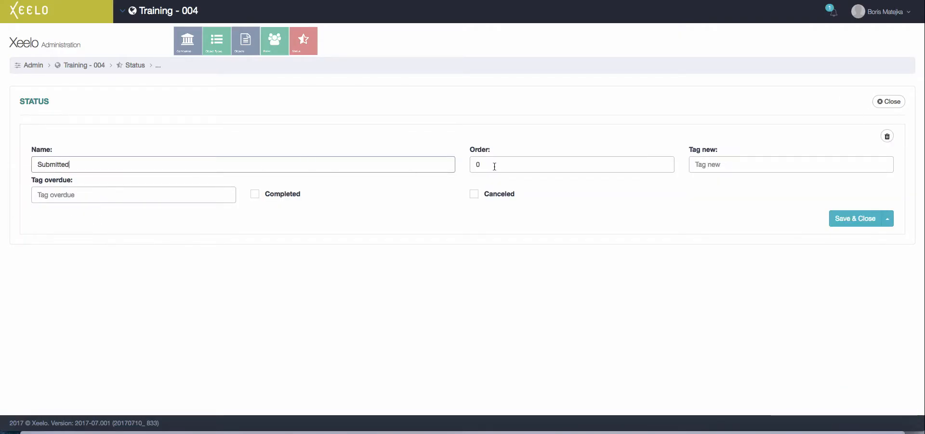
left_click(494, 166)
type("20")
left_click(720, 167)
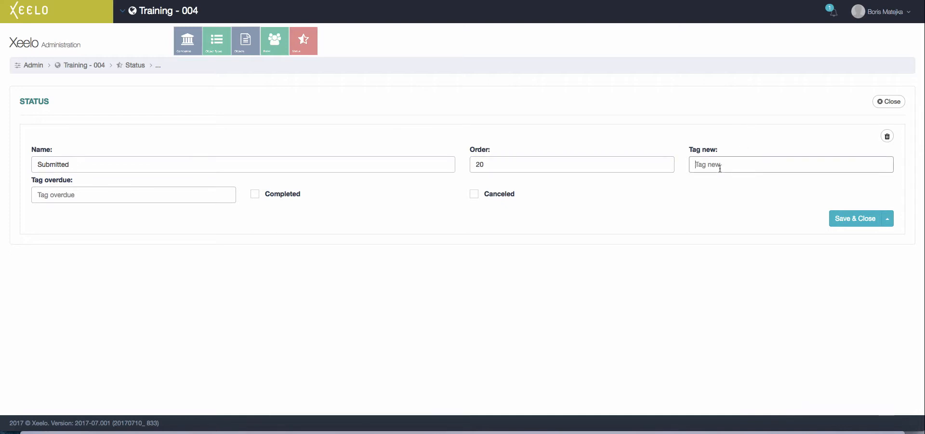
left_click(38, 192)
type("48")
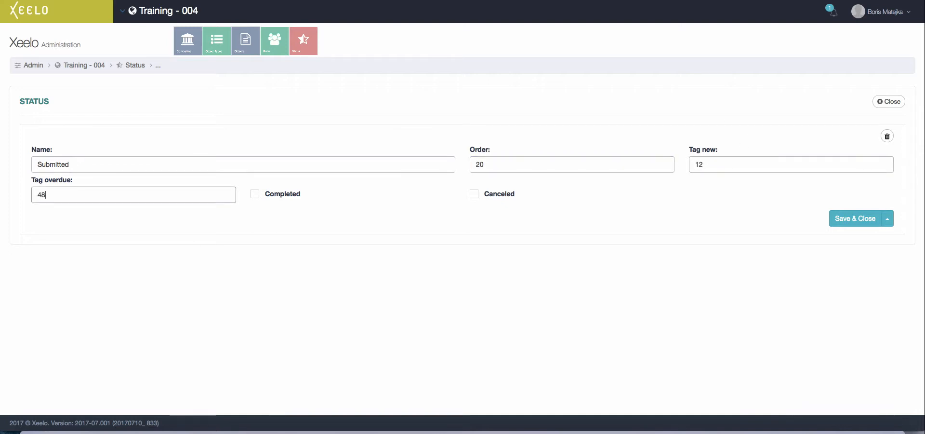
left_click(854, 219)
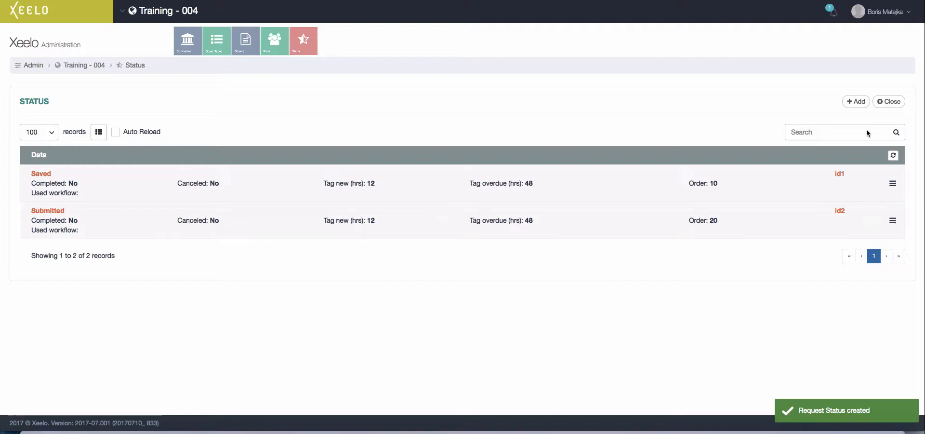
- Add the Approved status, order 30, marked as completed
left_click(861, 102)
type("Approved")
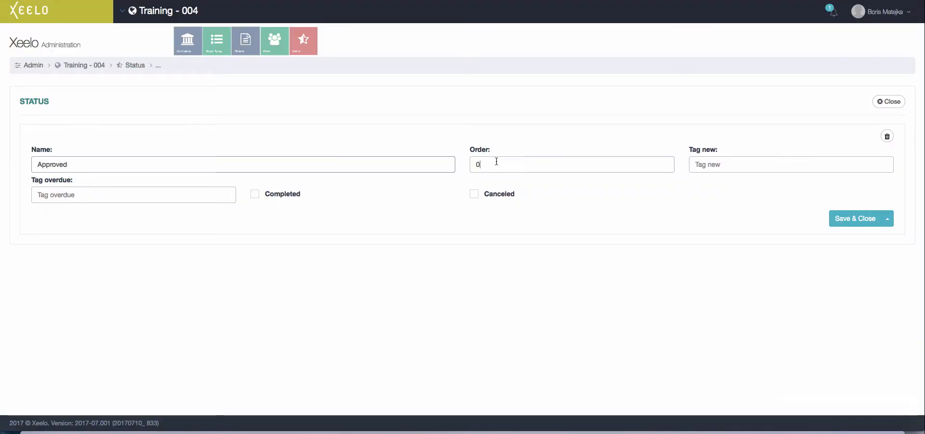
key("Tab")
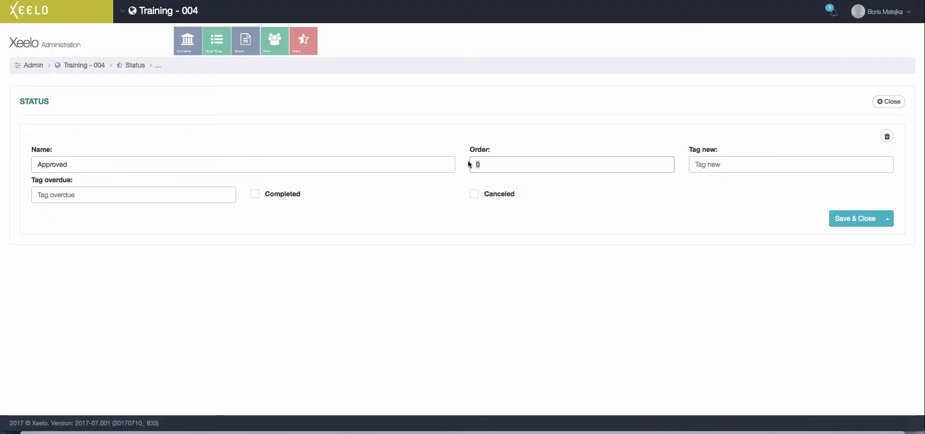
left_click(255, 195)
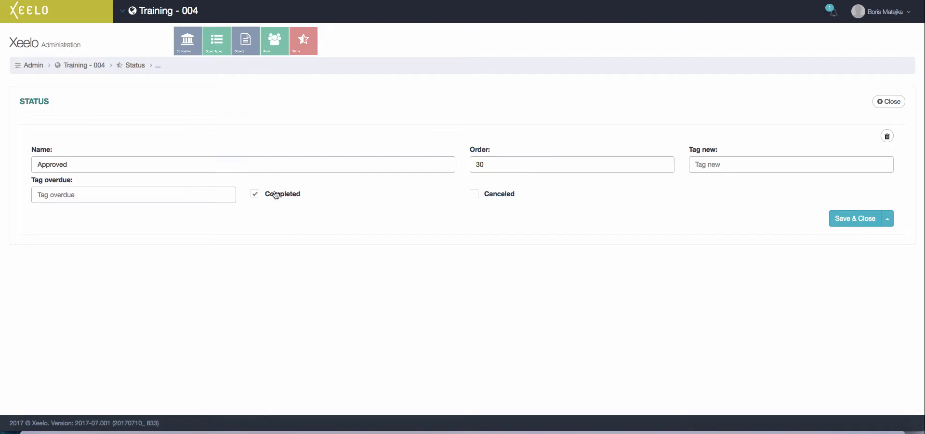
left_click(854, 218)
- Add the Cancelled status, order 40, marked as canceled
left_click(866, 103)
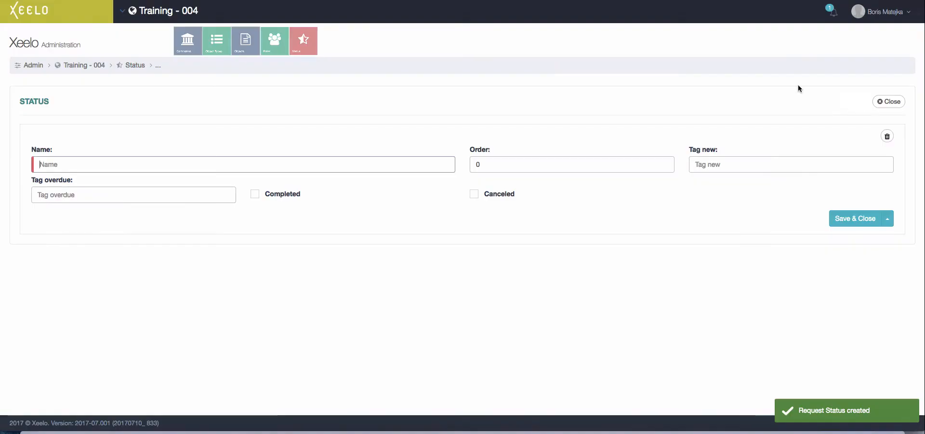
type("Cancelled")
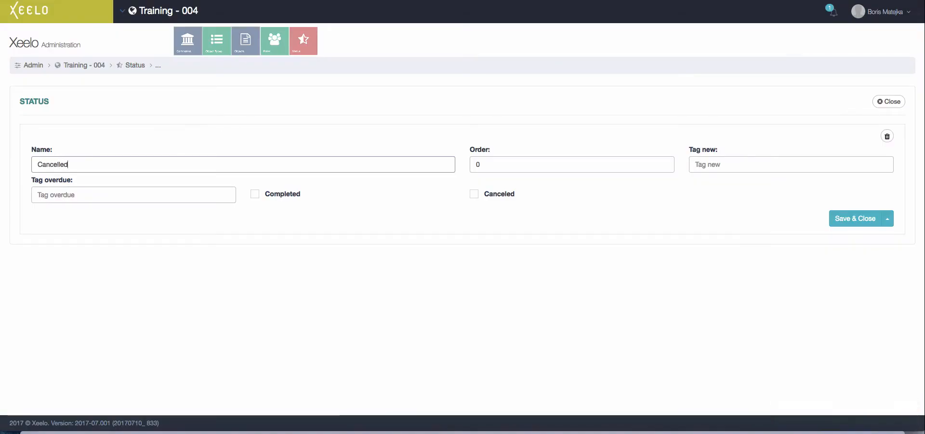
key("Tab")
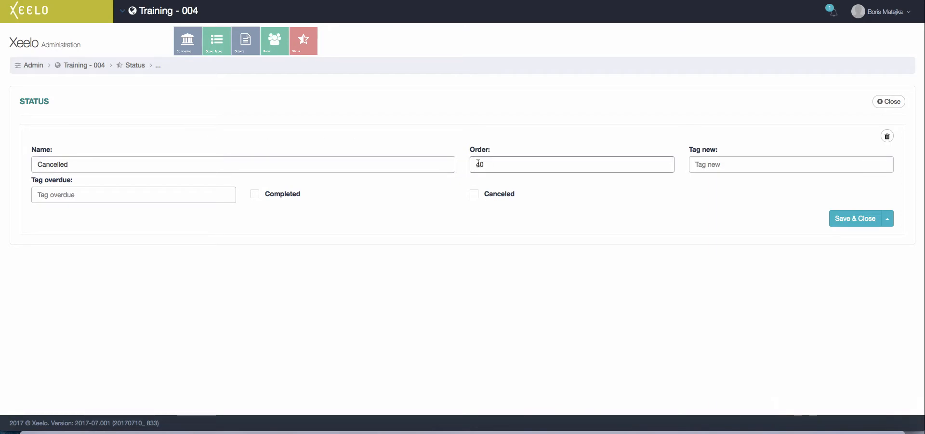
left_click(474, 195)
left_click(855, 219)
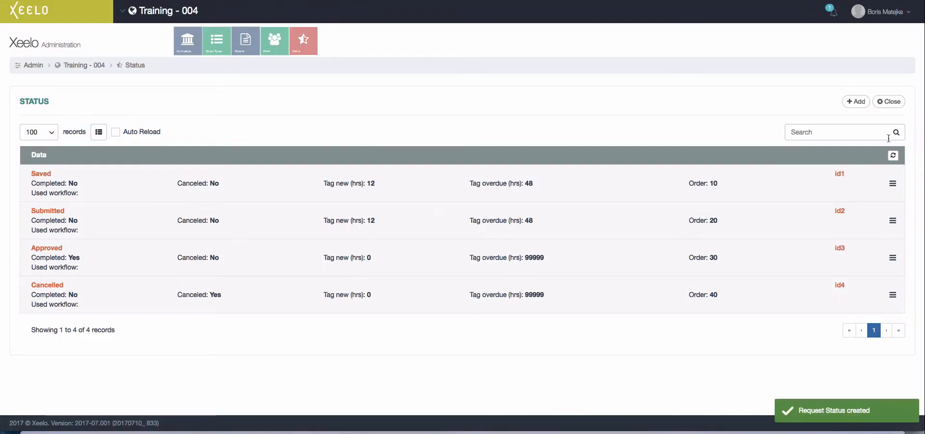
- Create 'Request workflow' with initial role Requestor and status Saved, then open its diagram
left_click(896, 102)
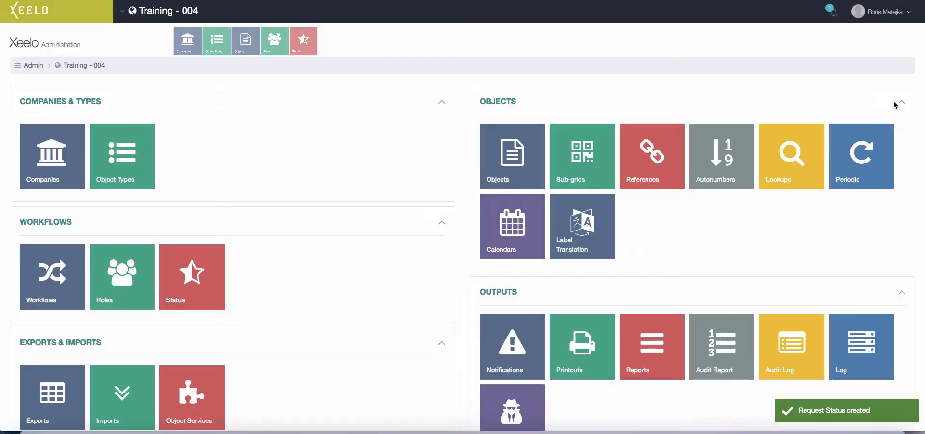
left_click(62, 283)
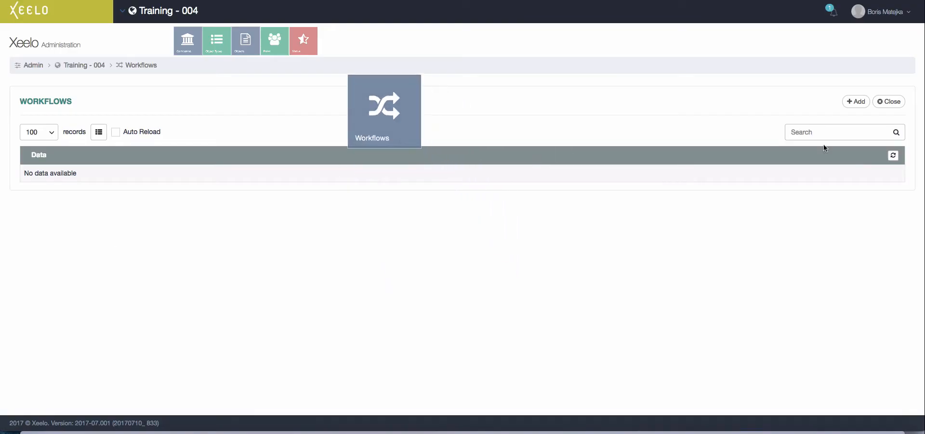
left_click(855, 101)
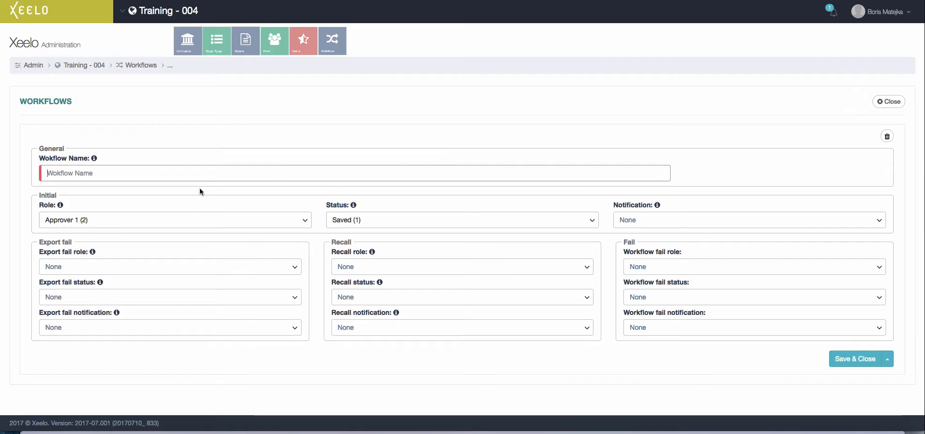
type("Request workflow")
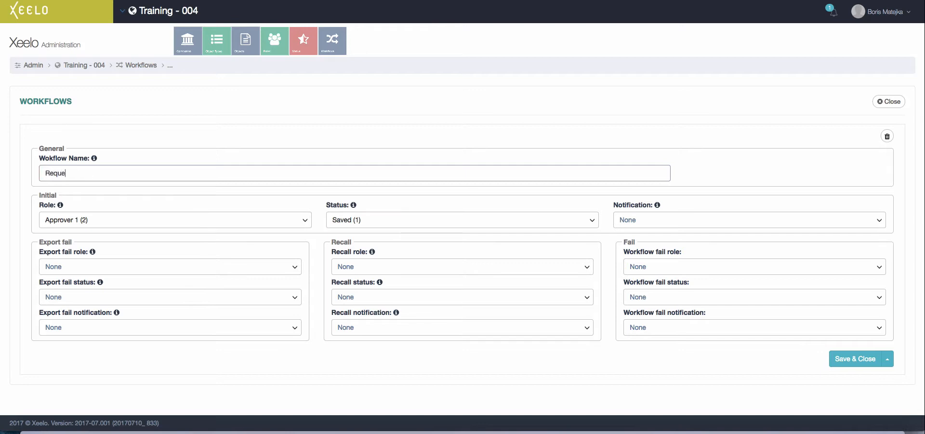
left_click(186, 225)
left_click(157, 280)
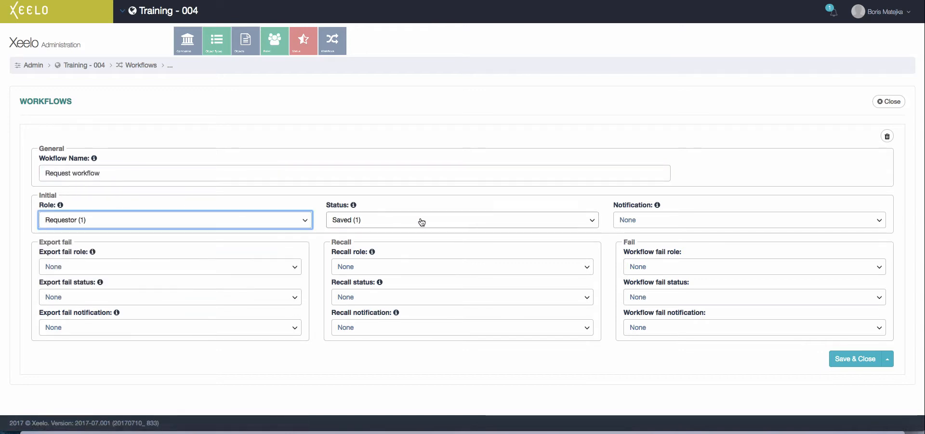
left_click(849, 359)
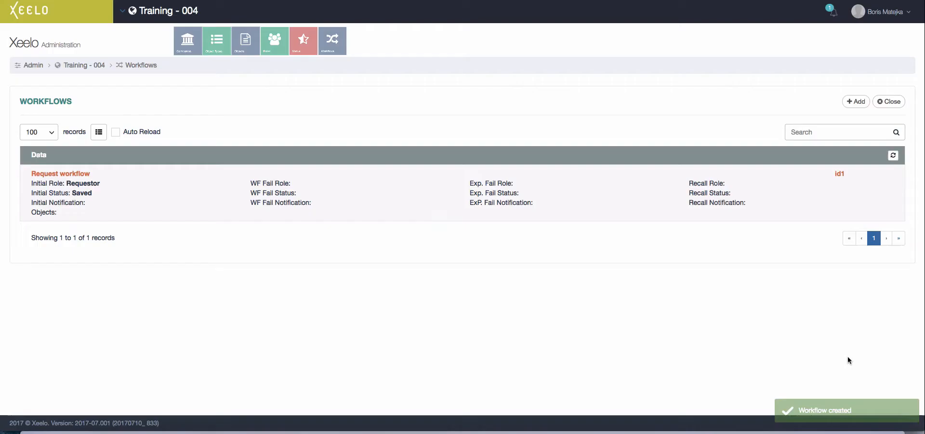
left_click(793, 213)
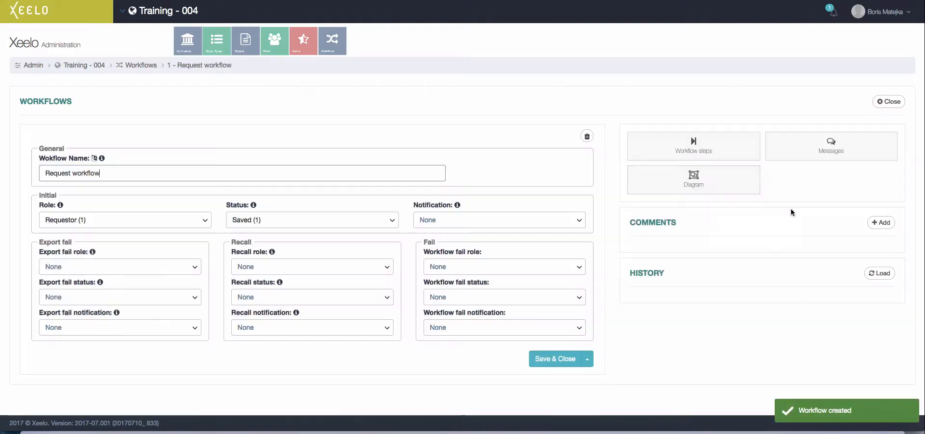
left_click(718, 173)
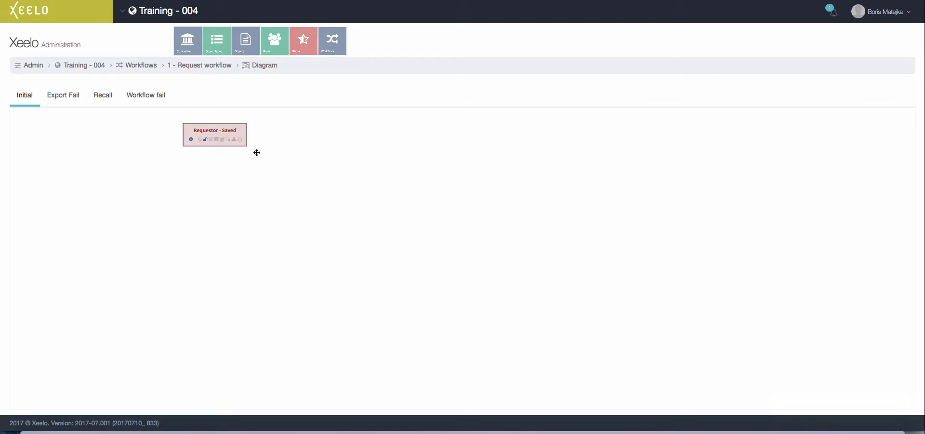
- Add a Submit step from Requestor - Saved to Approver 1 - Submitted
scroll(257, 152, "up", 3)
scroll(257, 152, "up", 1)
left_click_drag(256, 153, 294, 188)
scroll(295, 188, "up", 5)
scroll(294, 188, "down", 2)
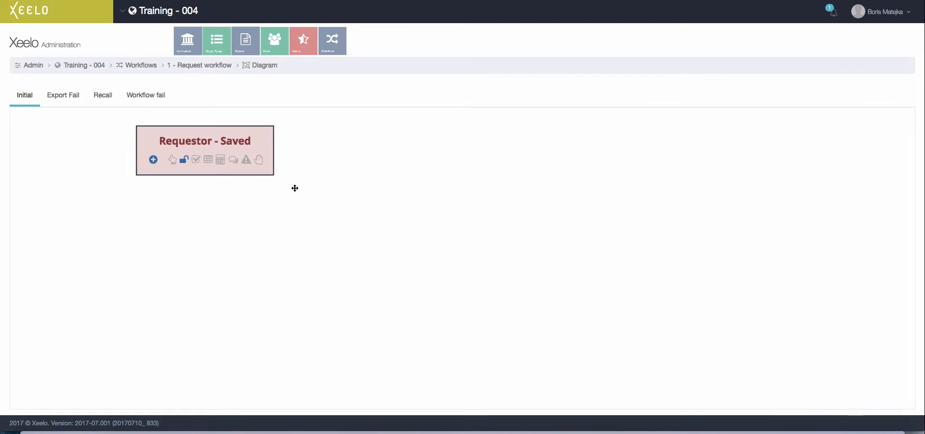
left_click(153, 160)
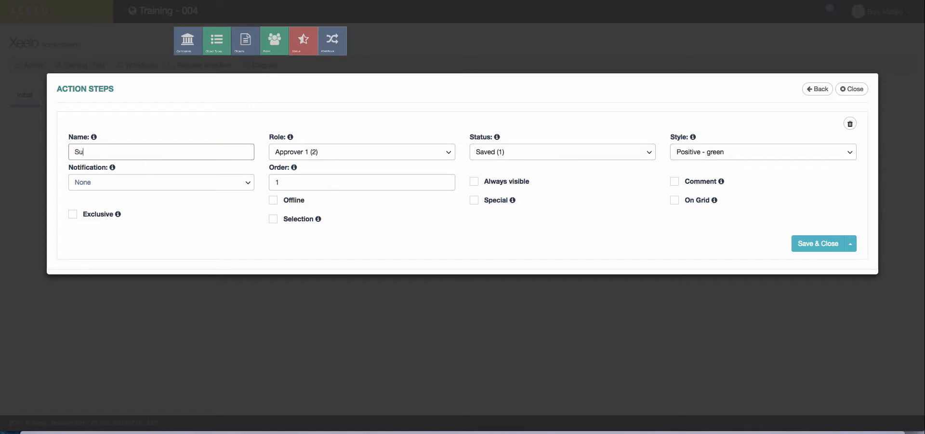
left_click(560, 151)
left_click(519, 197)
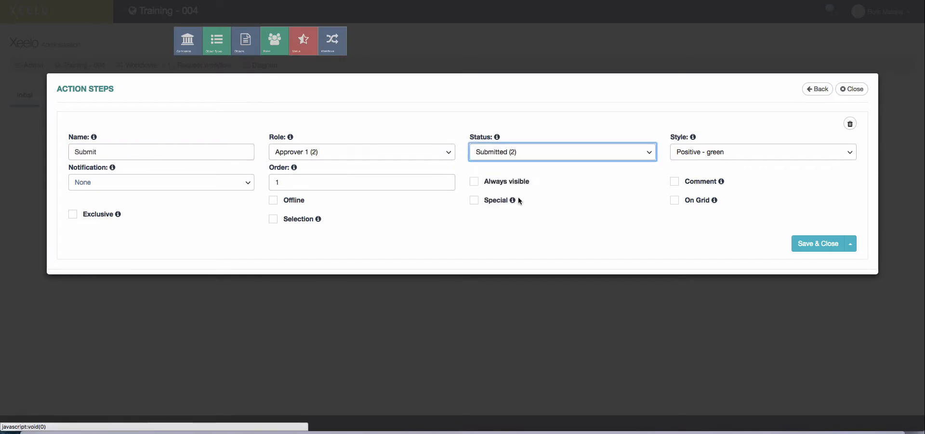
left_click(808, 243)
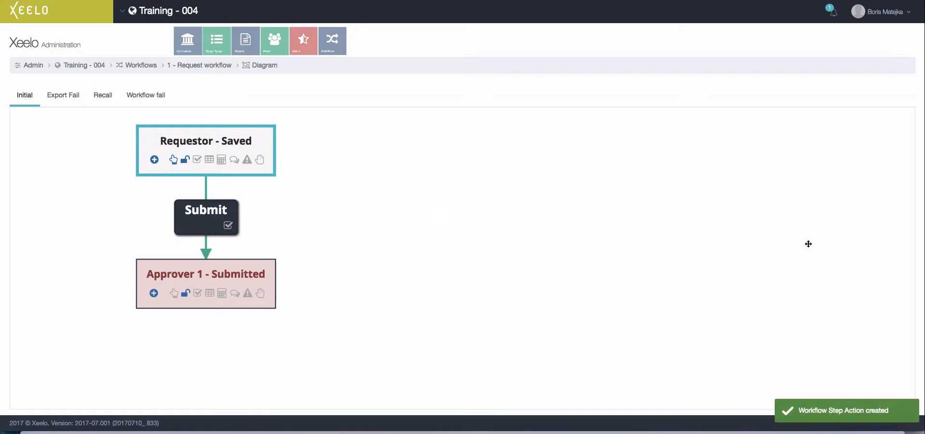
- Add a second Submit step from Requestor - Saved to Approver 2 - Submitted
left_click(154, 160)
type("Submi")
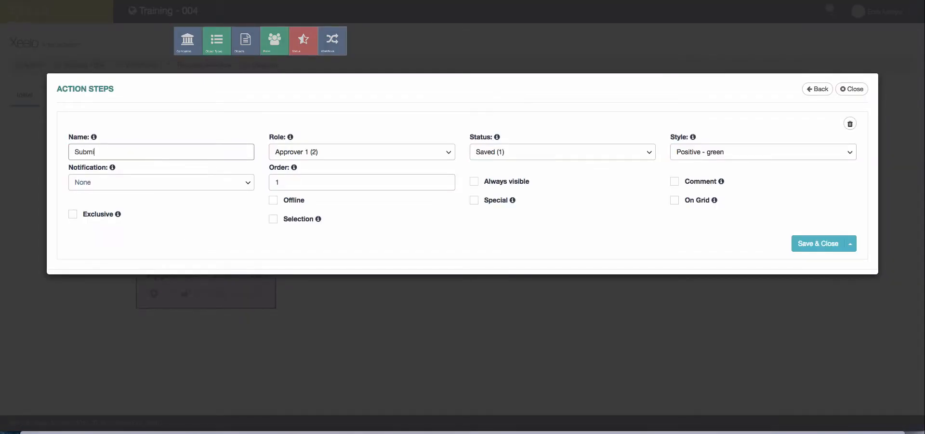
type("t")
left_click(308, 152)
left_click(304, 199)
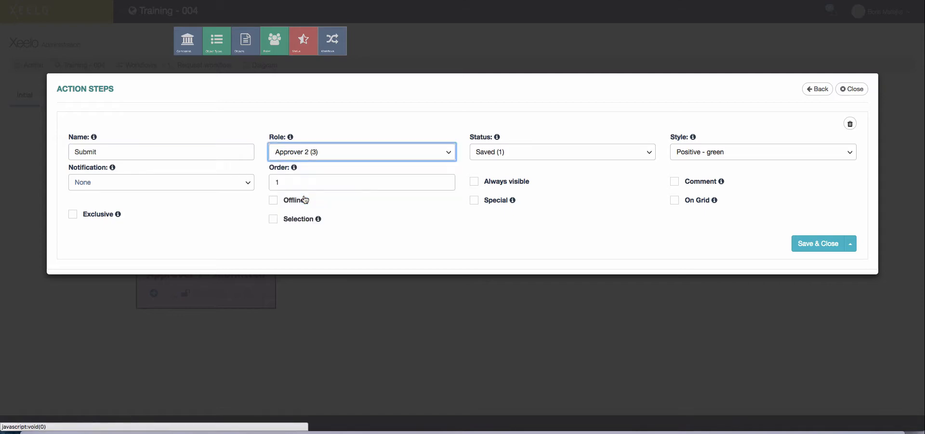
left_click(503, 152)
left_click(509, 203)
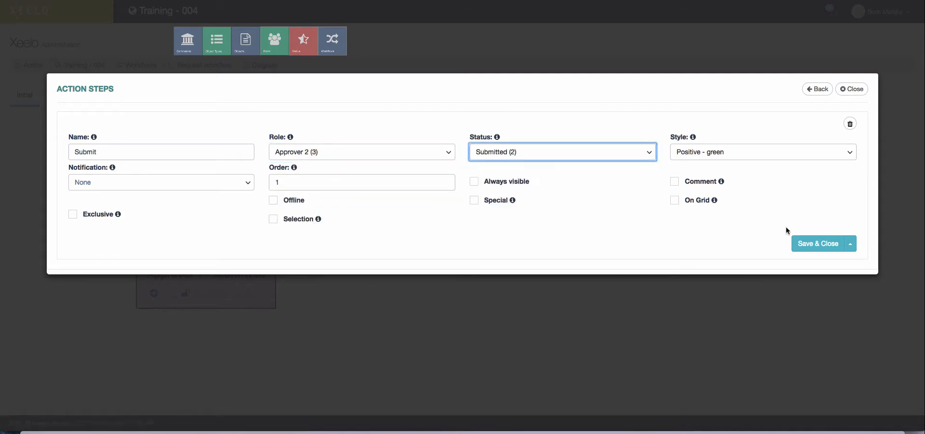
left_click(803, 244)
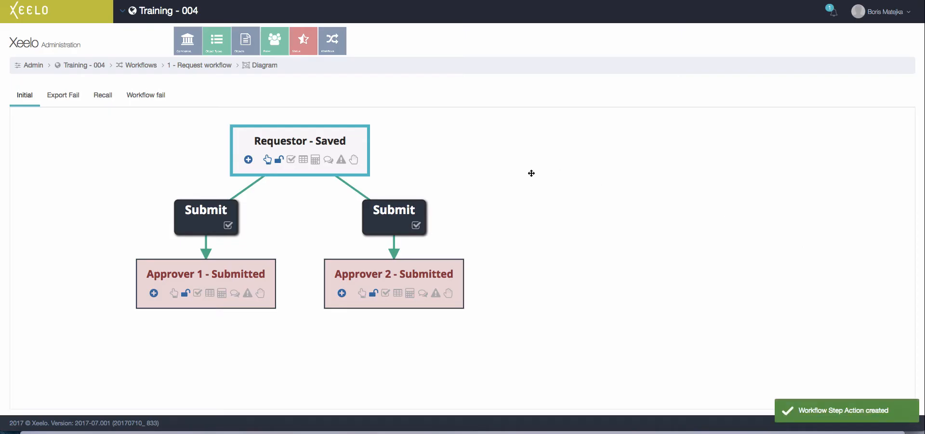
scroll(531, 173, "down", 3)
- Add an Approve step from Approver 1 - Submitted to Requestor - Approved
left_click(265, 258)
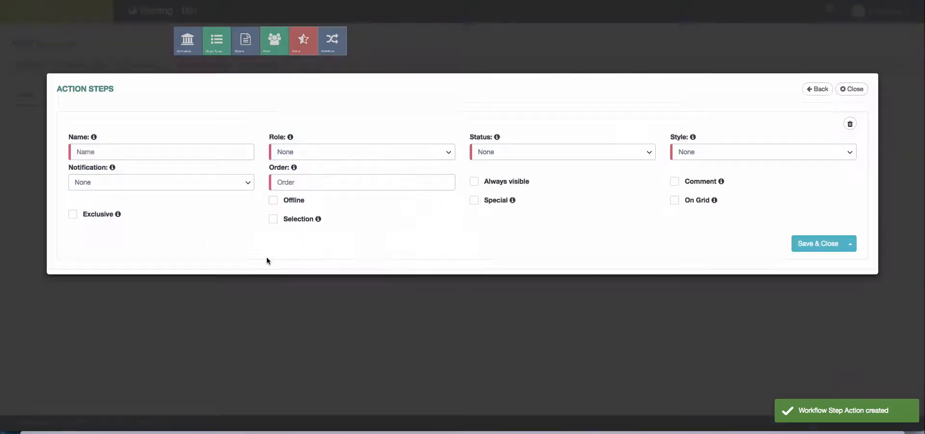
type("Approve")
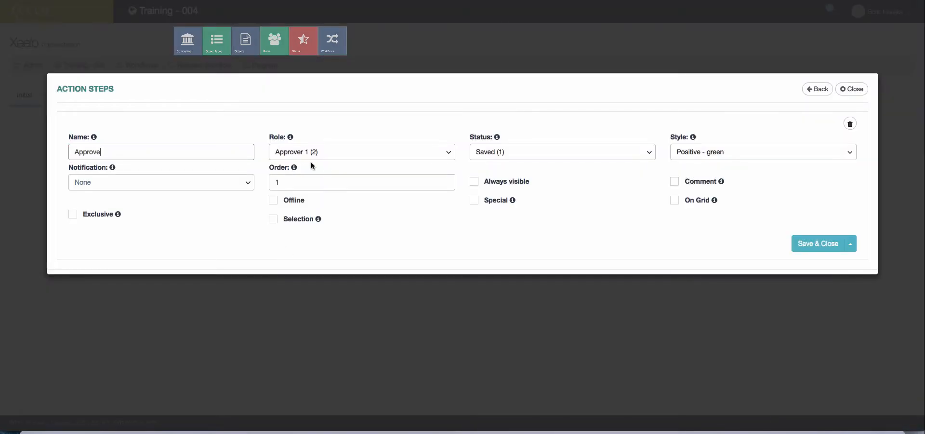
left_click(311, 153)
left_click(289, 211)
left_click(531, 152)
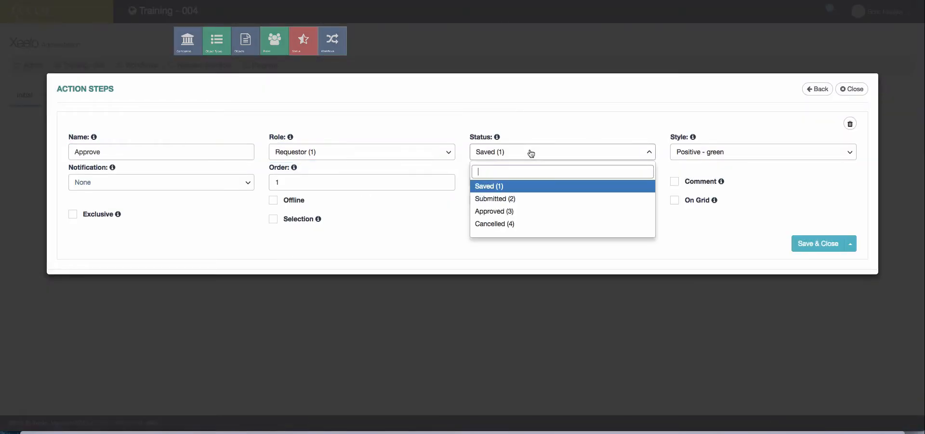
left_click(508, 216)
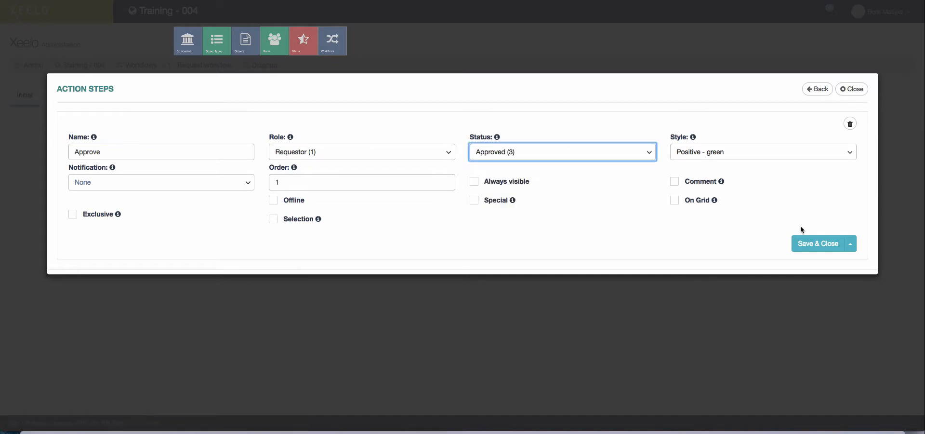
left_click(809, 244)
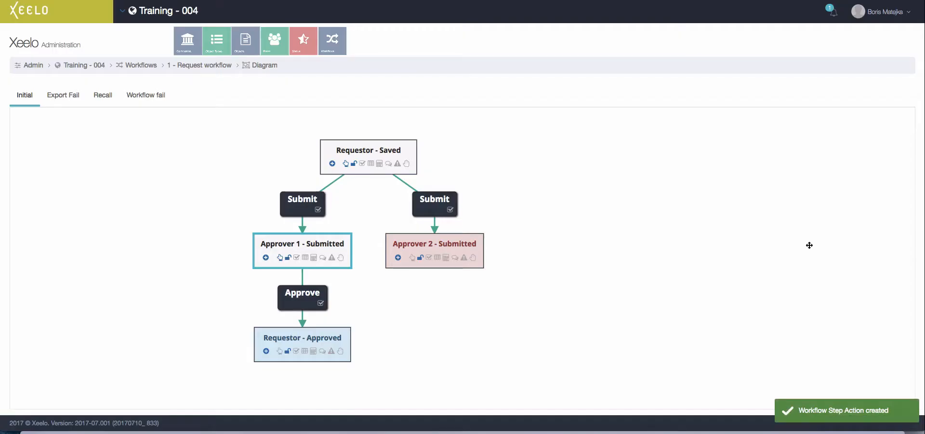
- Add an Approve step from Approver 2 - Submitted to Requestor - Approved
left_click(398, 257)
type("A")
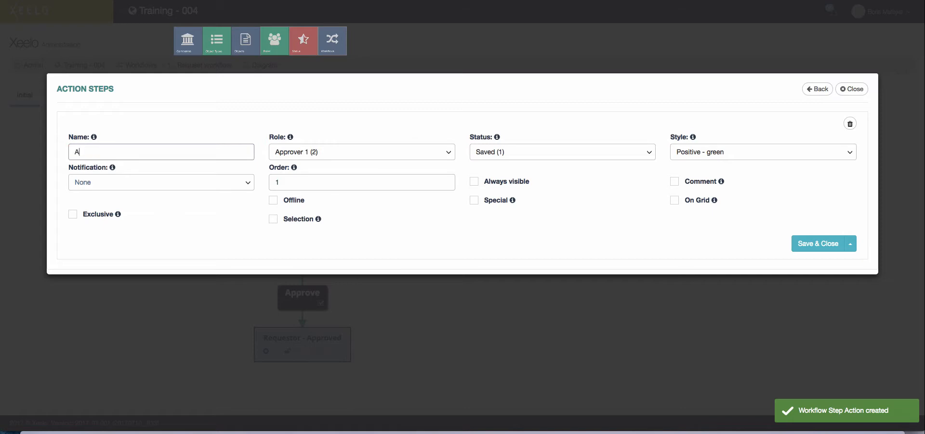
type("pprove")
left_click(299, 152)
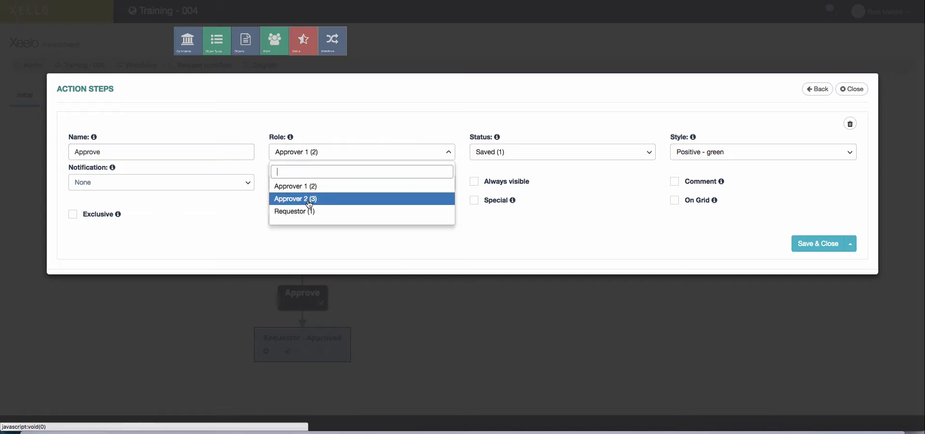
left_click(309, 198)
left_click(318, 153)
left_click(311, 211)
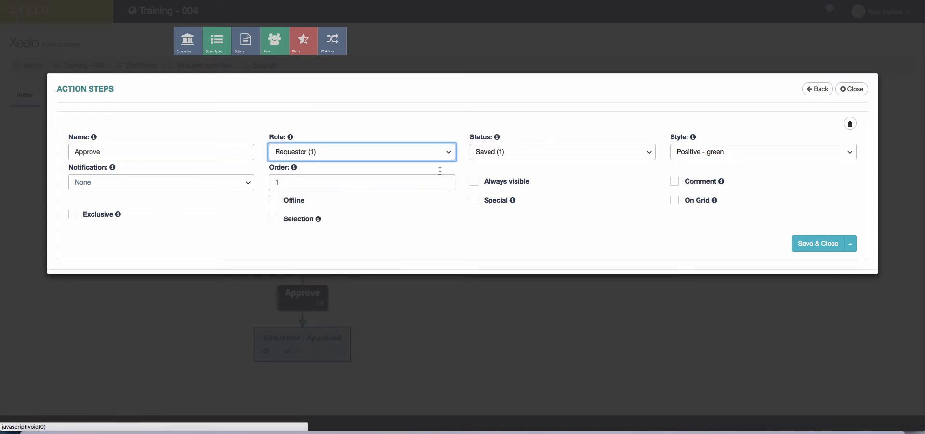
left_click(511, 152)
left_click(509, 215)
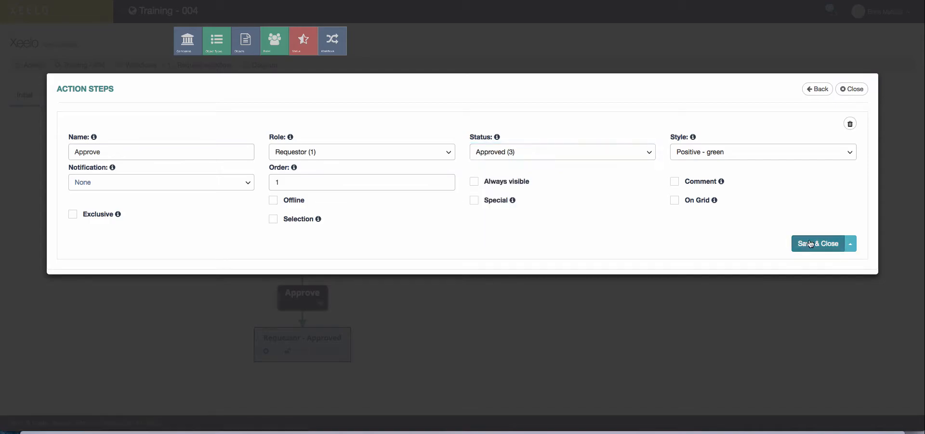
left_click(814, 244)
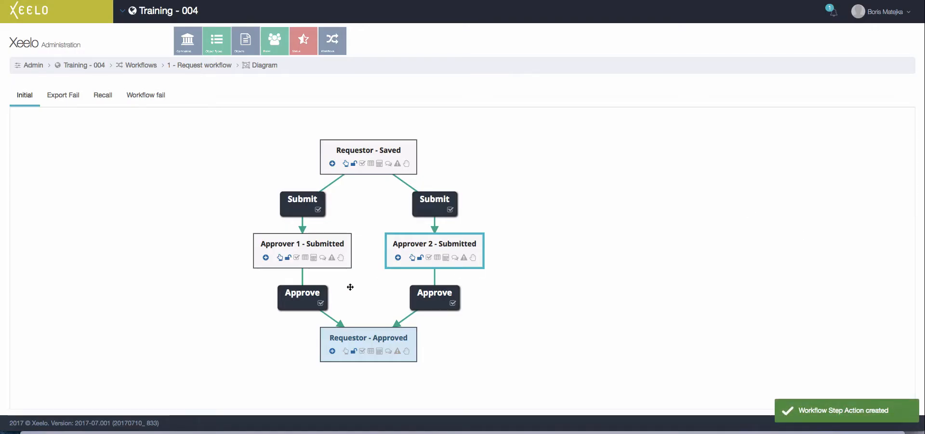
left_click(266, 258)
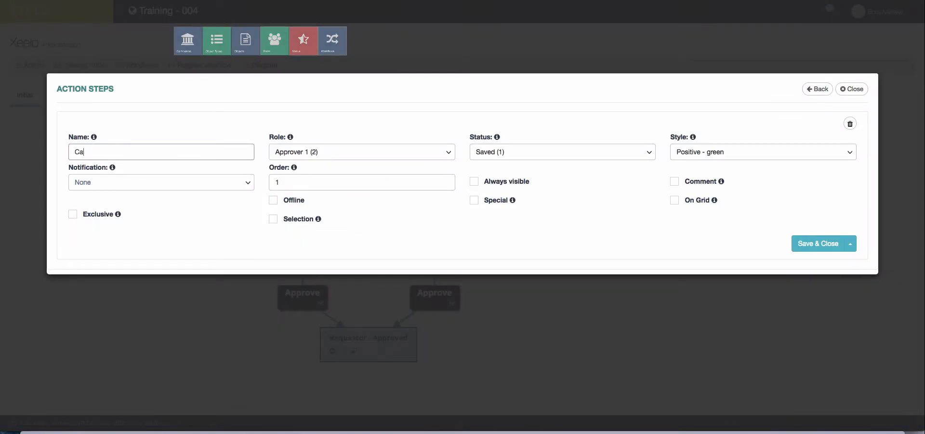
- Finish Approver 1's Cancel step: Requestor role, Cancelled status, Negative - red style, comment required
left_click(304, 152)
left_click(292, 211)
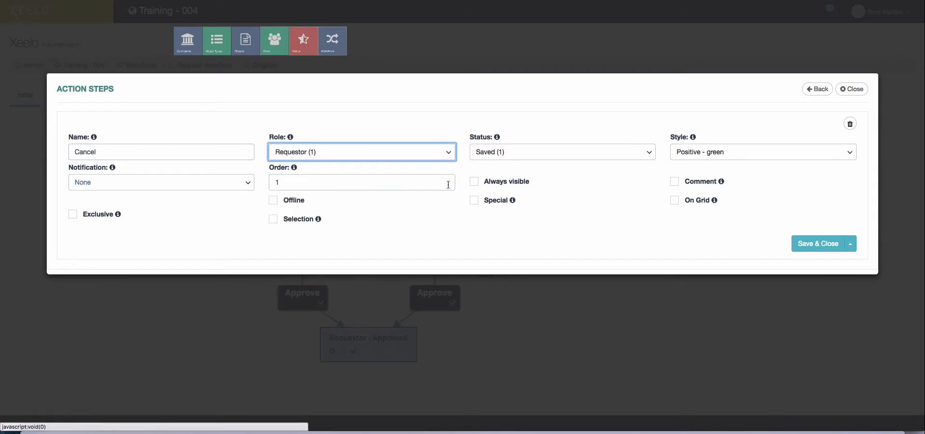
left_click(495, 152)
left_click(496, 224)
left_click(726, 154)
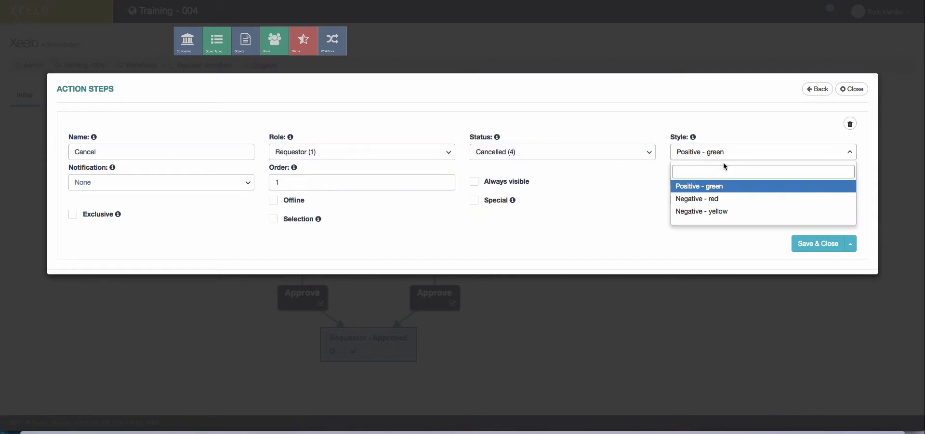
left_click(711, 198)
left_click(674, 181)
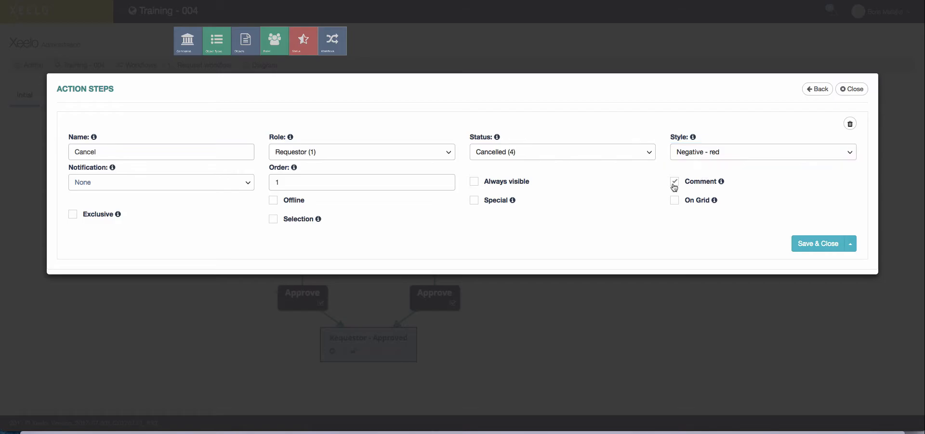
left_click(802, 244)
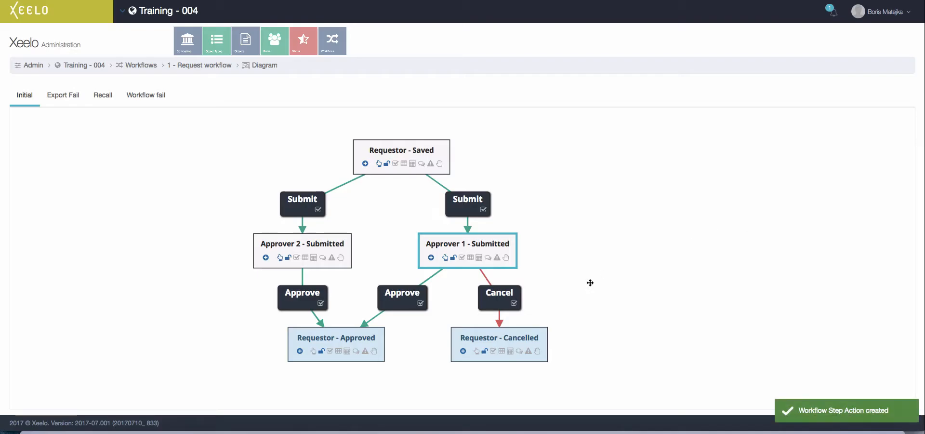
- Add a red Cancel step from Approver 2 - Submitted to the Requestor with Cancelled status
left_click(265, 258)
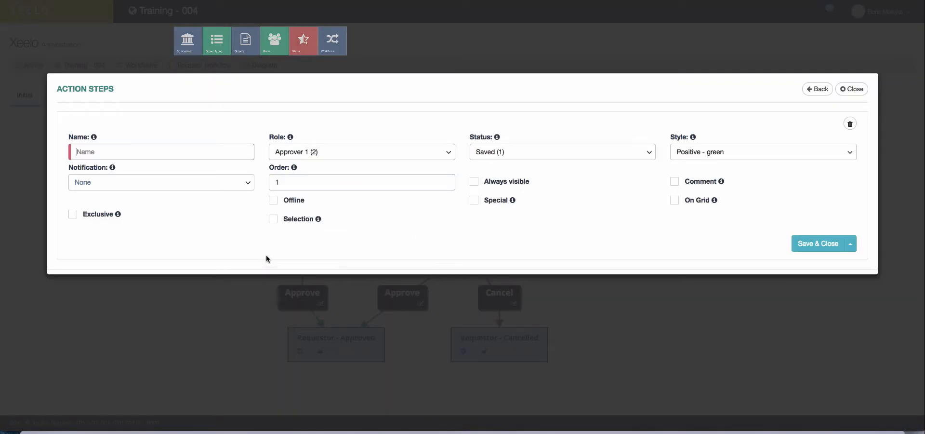
type("Cancel")
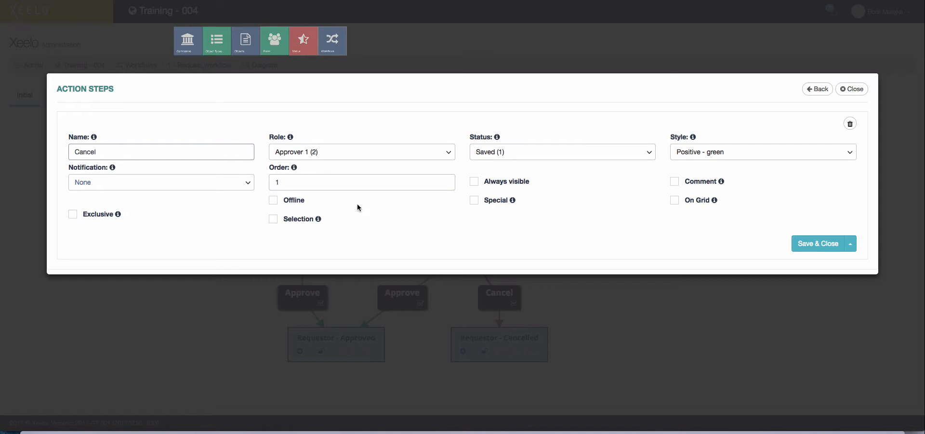
left_click(326, 153)
left_click(296, 218)
left_click(495, 224)
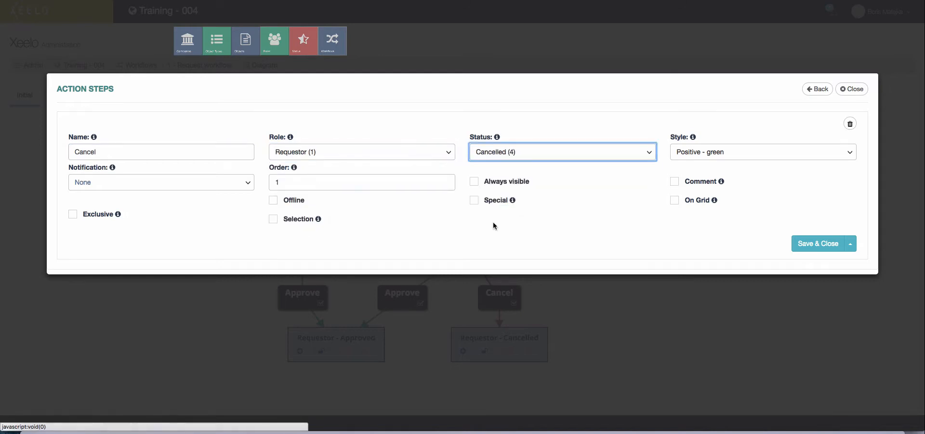
left_click(685, 154)
left_click(698, 198)
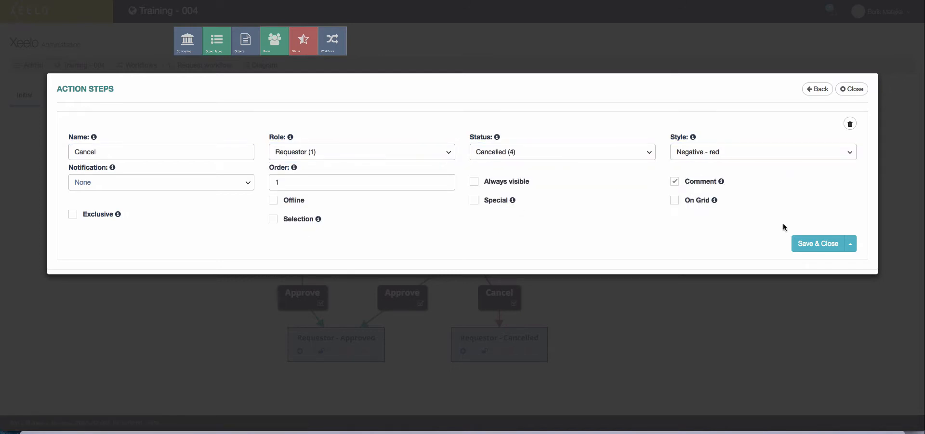
left_click(819, 243)
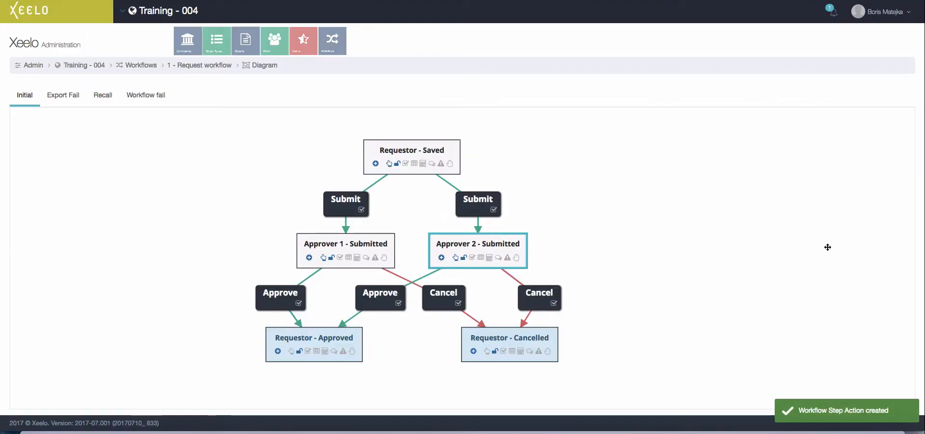
- Add a Default template to the Reqeust object using Request workflow, marked Is Default, and save
left_click(85, 67)
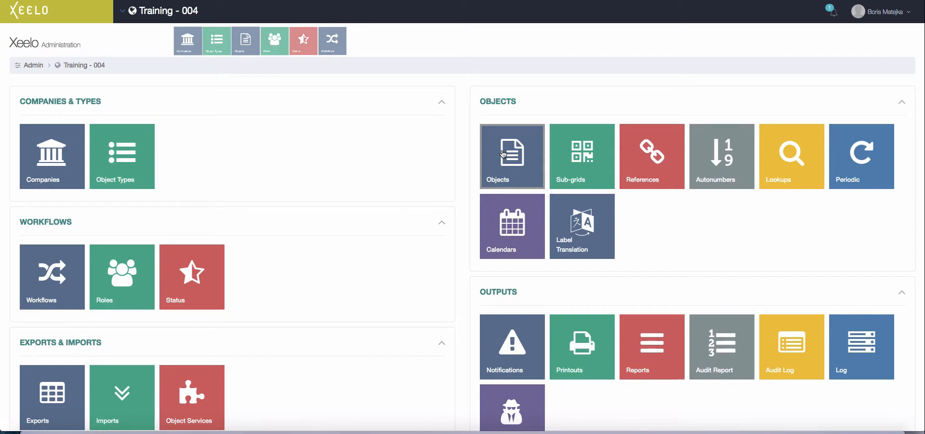
left_click(502, 154)
left_click(72, 173)
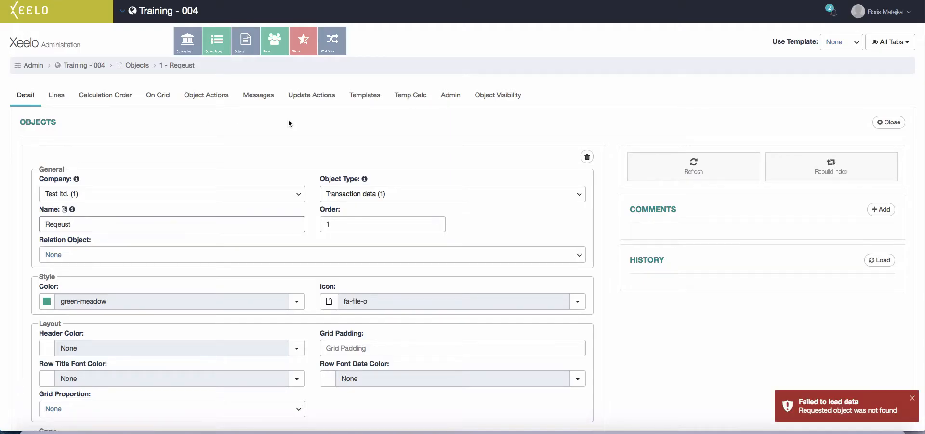
left_click(367, 96)
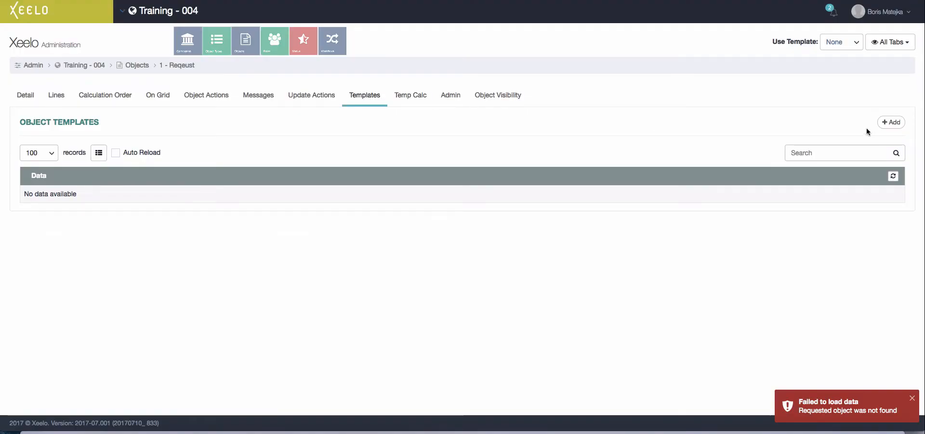
left_click(890, 124)
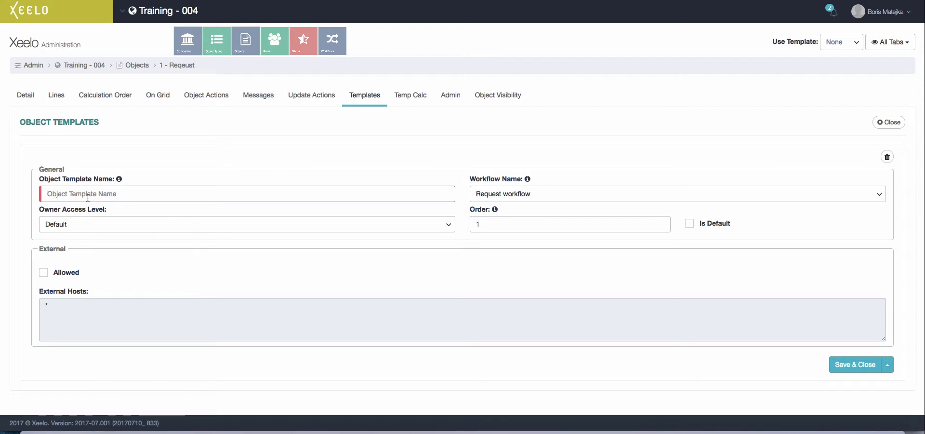
type("Default")
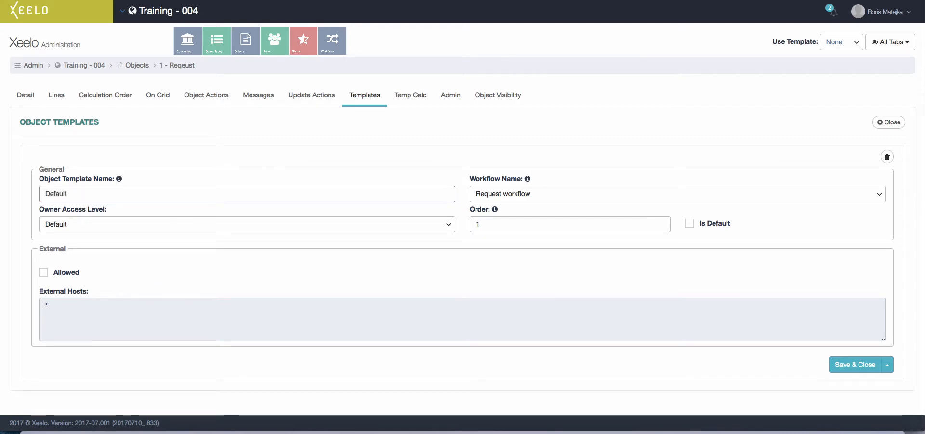
left_click(505, 198)
left_click(505, 199)
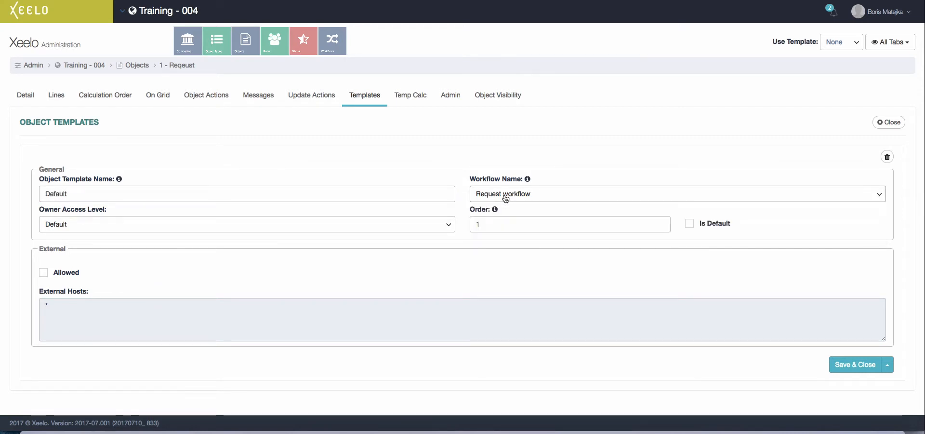
left_click(690, 224)
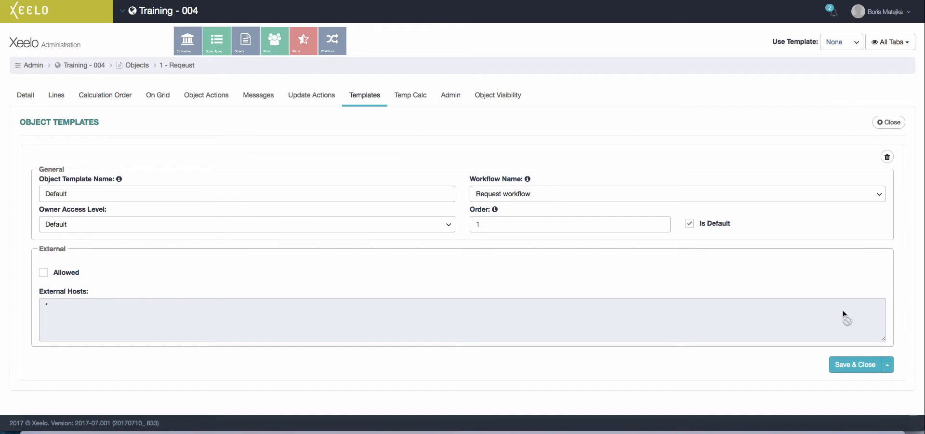
left_click(851, 366)
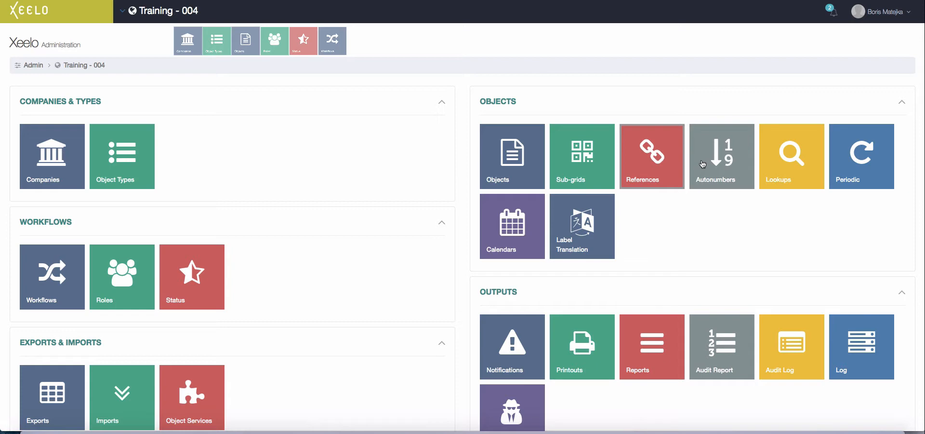
- Add the Request ID autonumber with format ID#### and next number 1, and save it
left_click(703, 164)
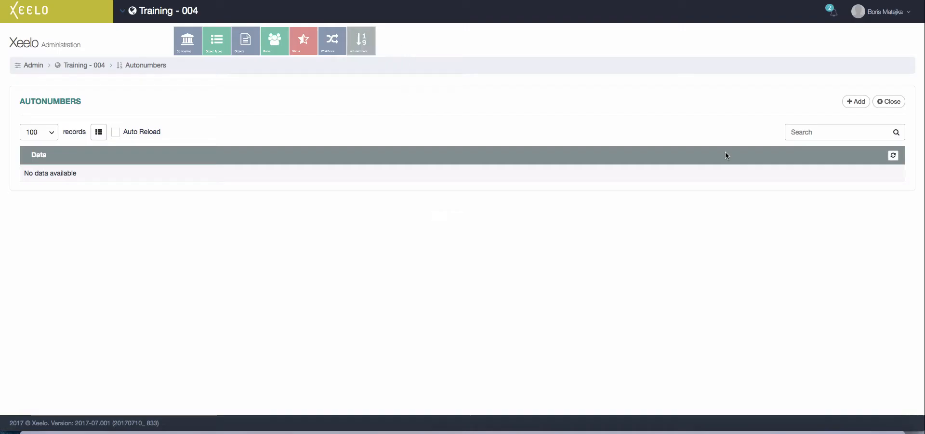
left_click(856, 101)
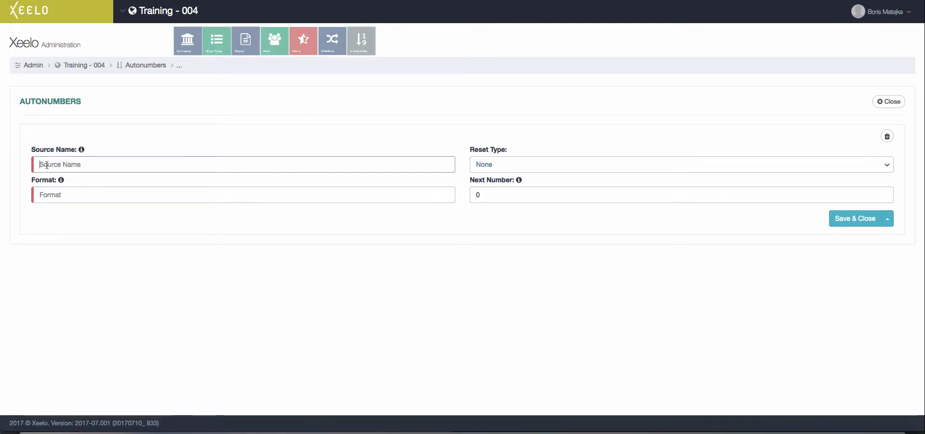
type("Request")
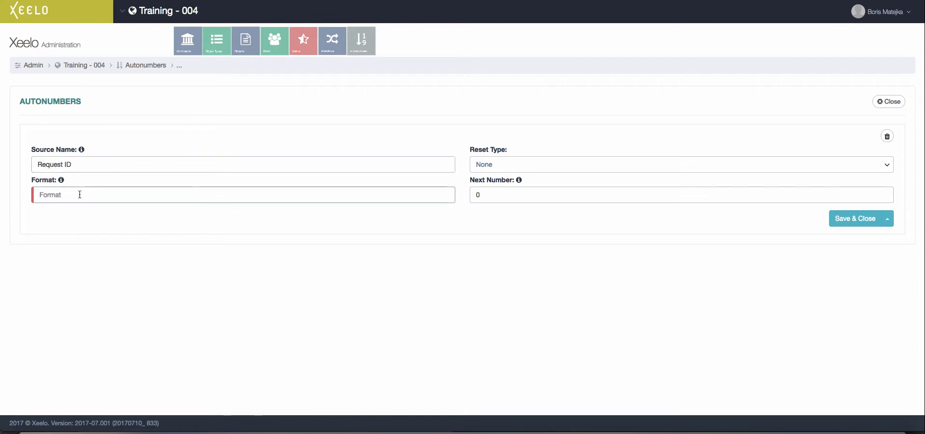
type("ID####")
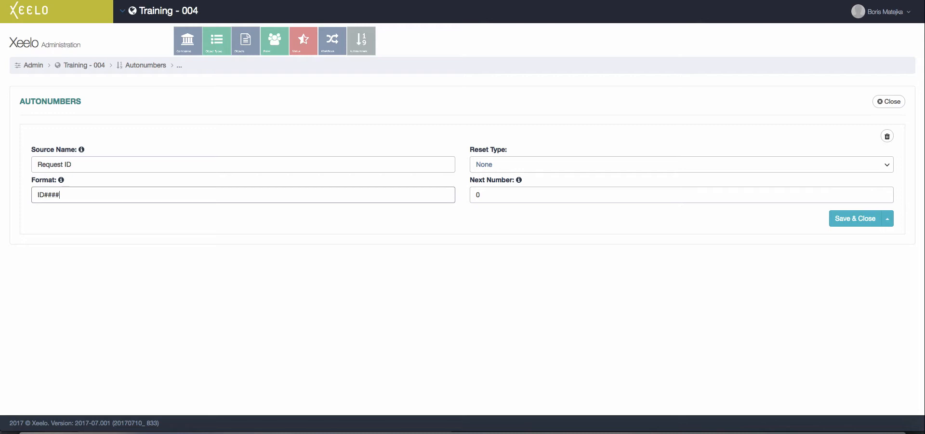
key("Tab")
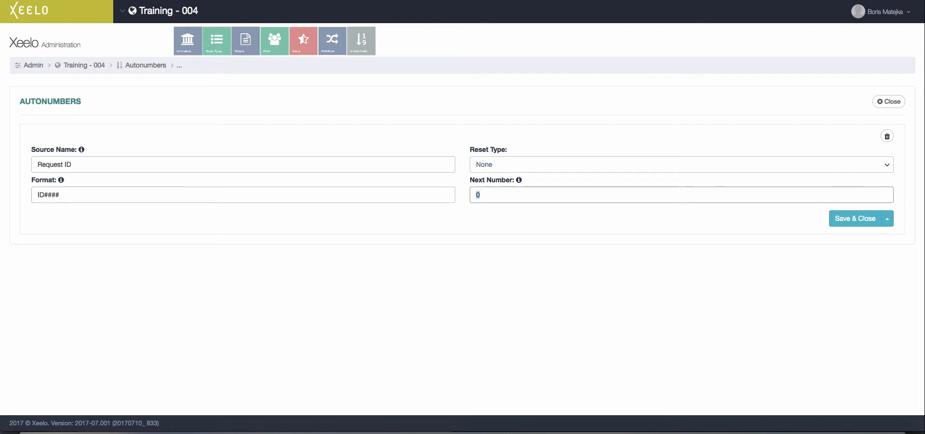
type("1")
left_click(879, 223)
left_click(893, 101)
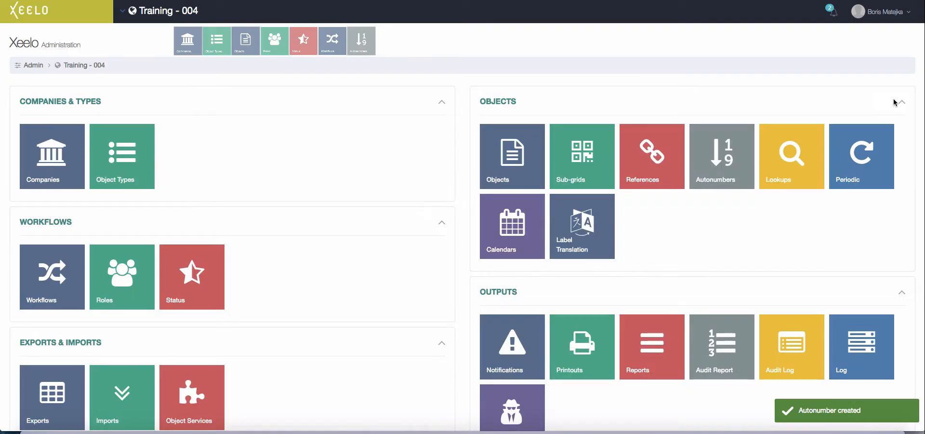
- Create and save a new reference named 'Request type'
left_click(657, 164)
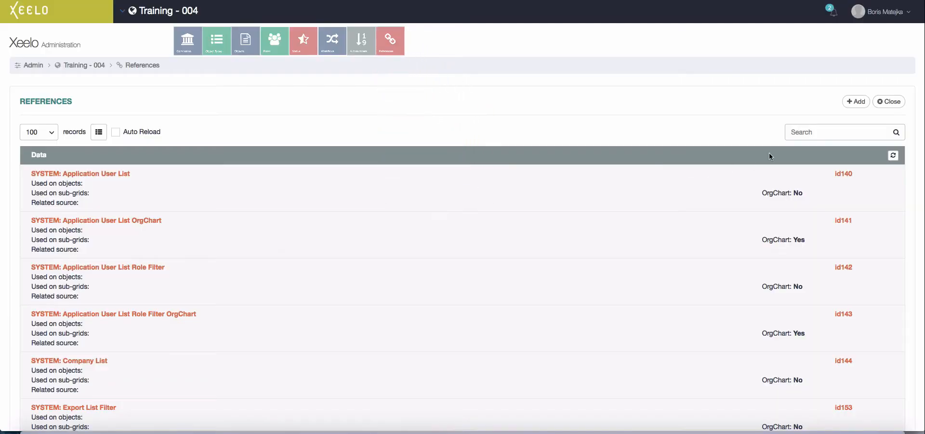
left_click(854, 101)
type("Request type")
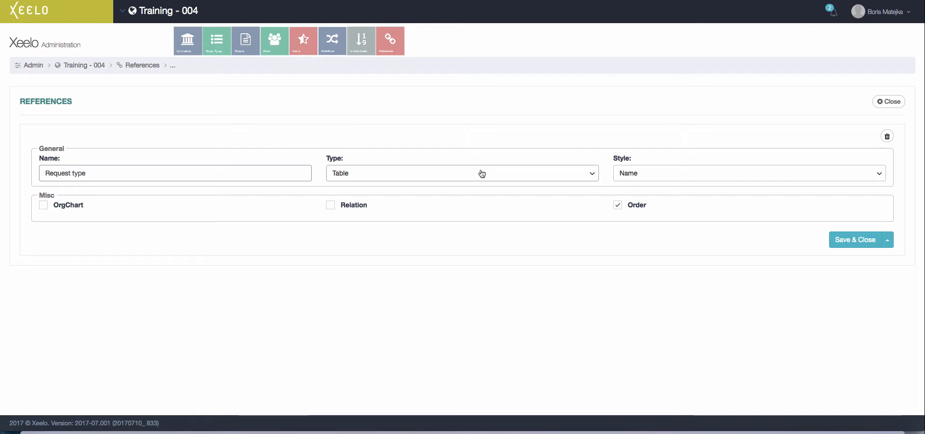
left_click(851, 240)
- Add the value 'Request type 1' to the Request type reference, with bind value 1 and order 10
left_click(709, 195)
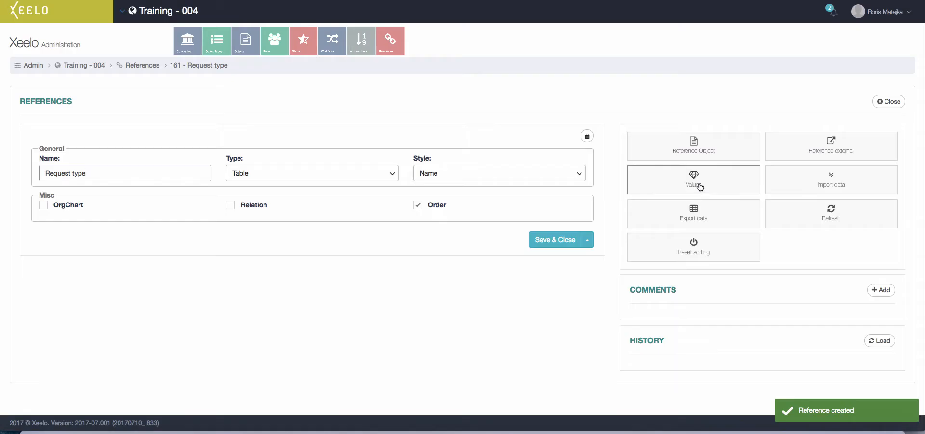
left_click(702, 187)
left_click(854, 103)
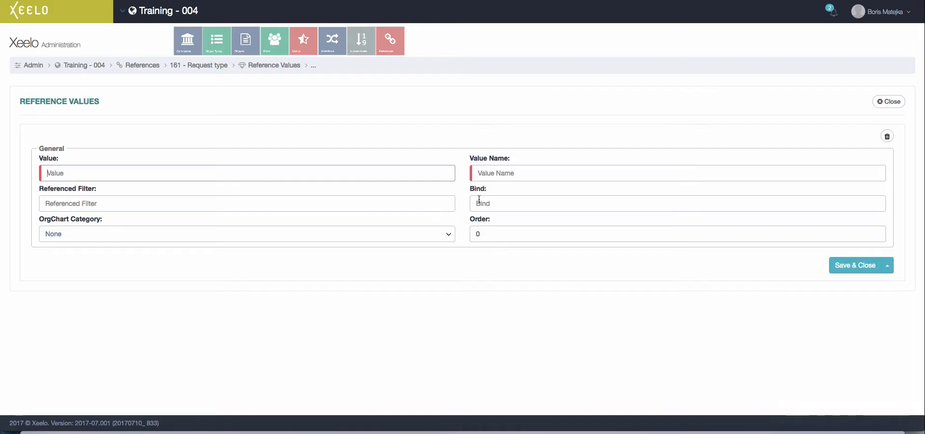
type("1")
left_click(518, 173)
type("Request")
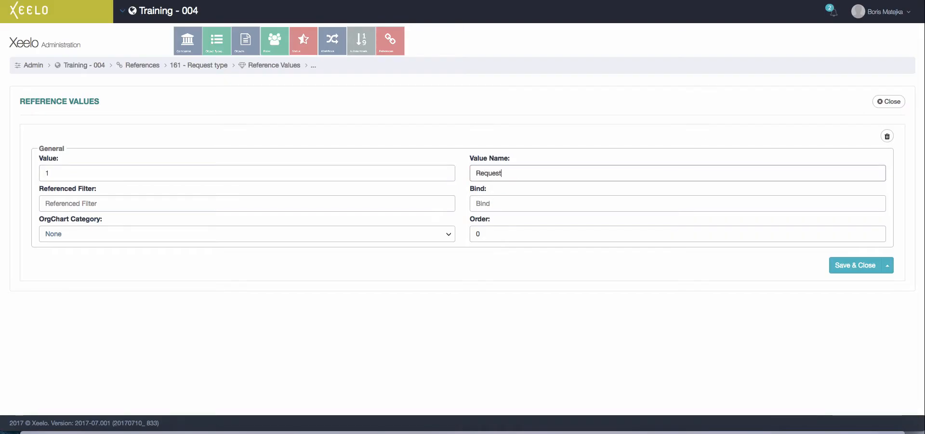
left_click(532, 202)
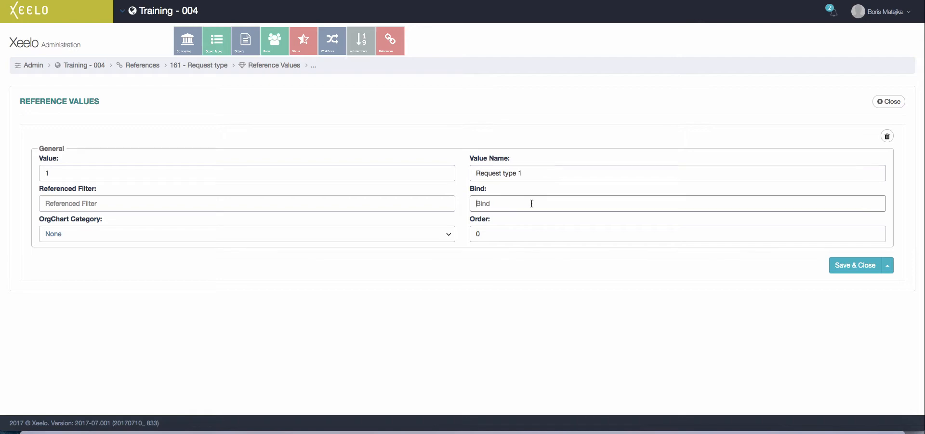
type("1")
key("Tab")
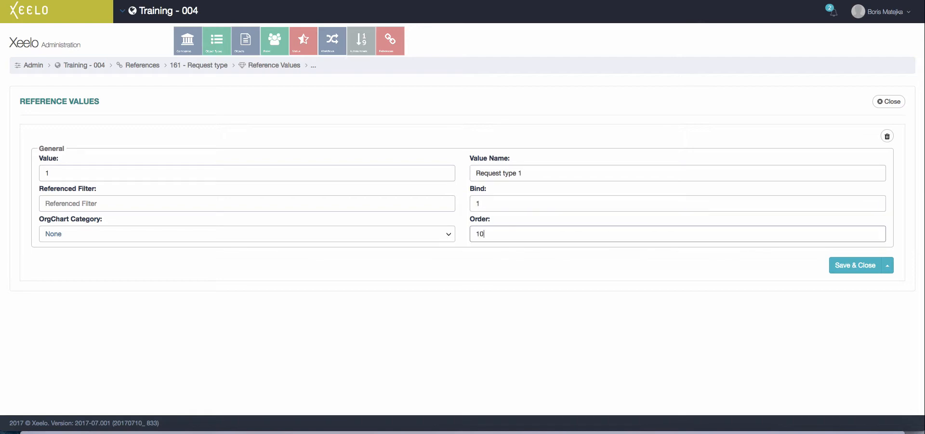
type("10")
left_click(856, 265)
- Add the second value 'Request type 2' with code 2
left_click(854, 100)
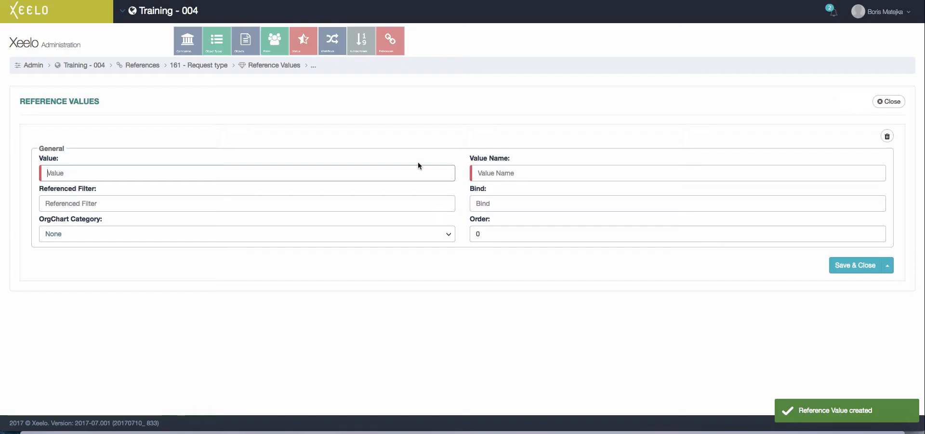
type("2")
key("Tab")
type("Re")
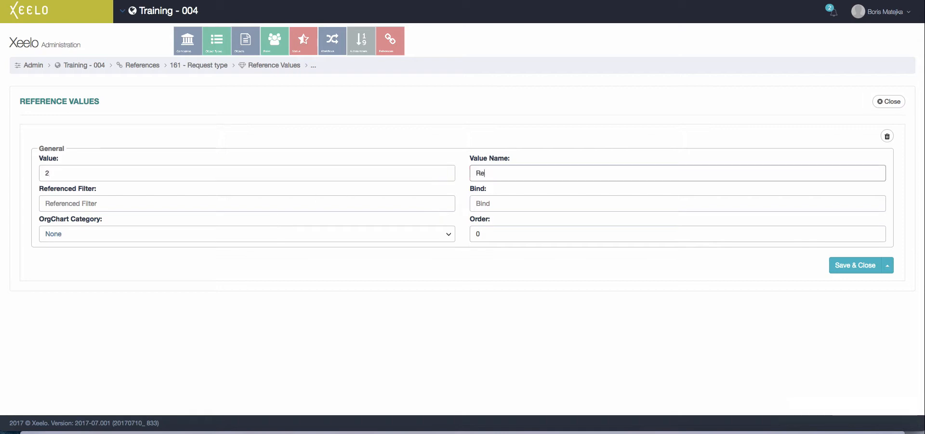
type("quest type 2")
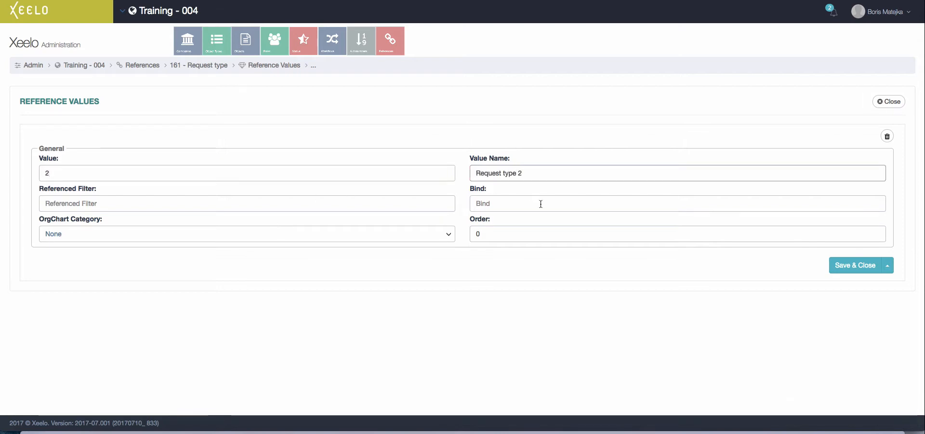
left_click(530, 204)
key("Tab")
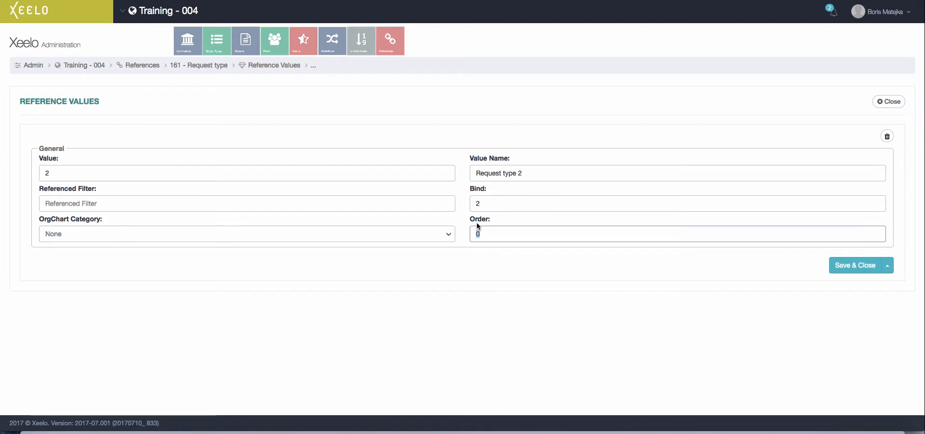
left_click(855, 265)
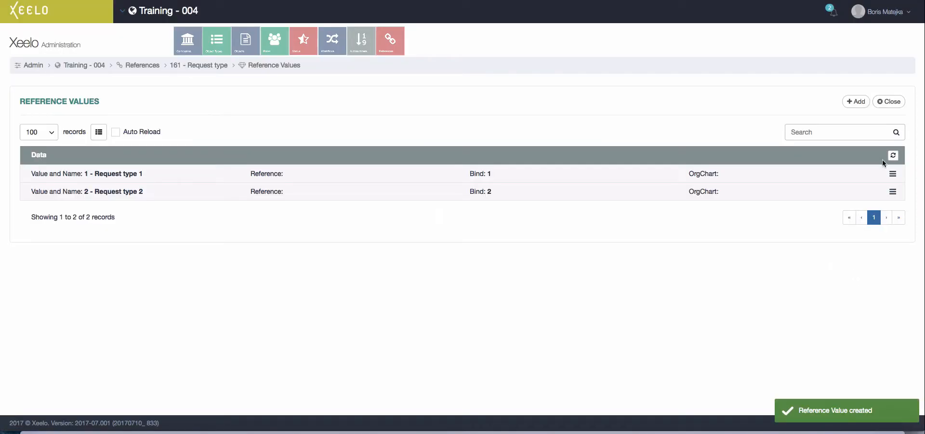
- Close the reference and return to the Objects list from the admin dashboard
left_click(892, 103)
left_click(892, 103)
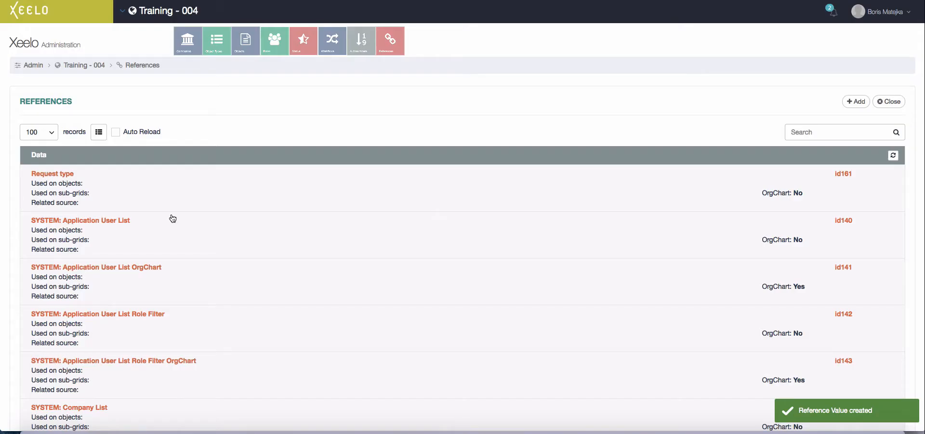
left_click(77, 65)
left_click(516, 169)
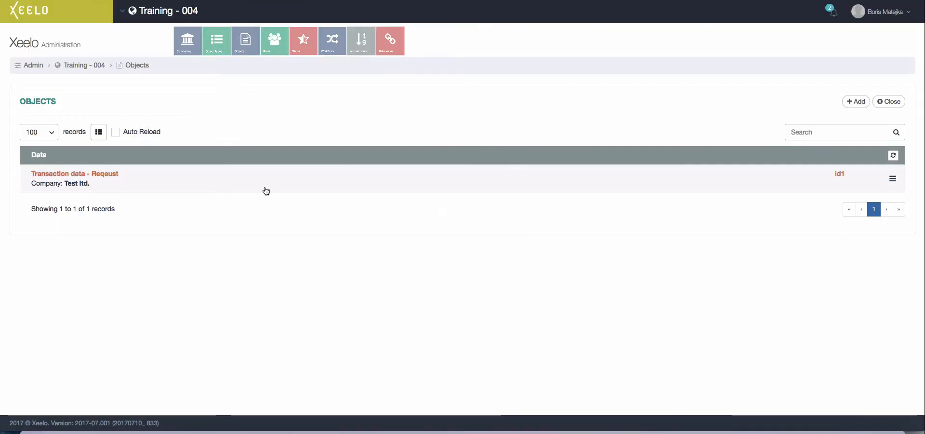
- Link the Reqeust object's Request id field to the Request ID (1) autonumber and save
left_click(171, 183)
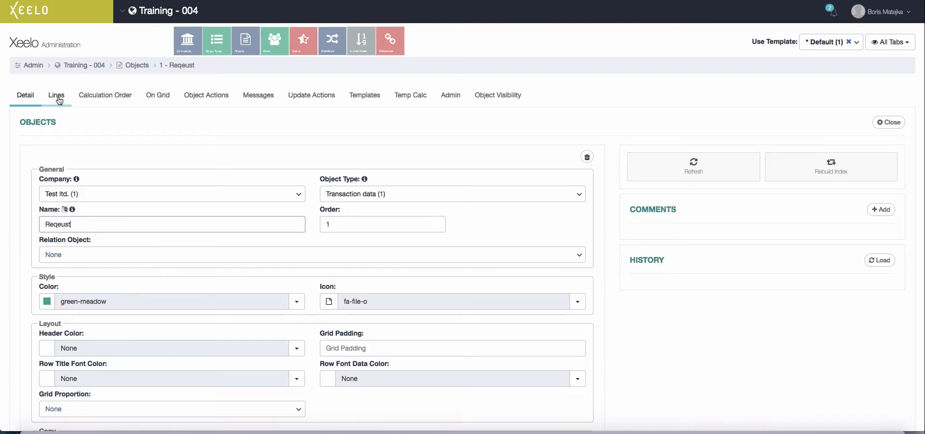
left_click(57, 96)
left_click(195, 185)
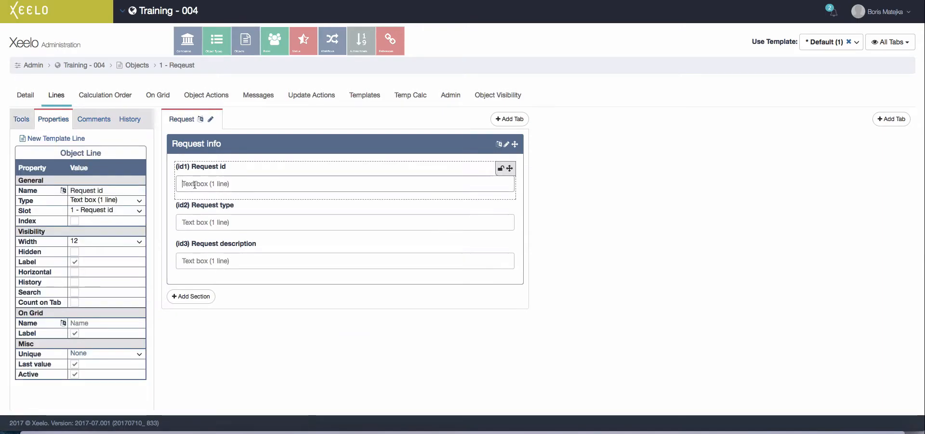
left_click(68, 138)
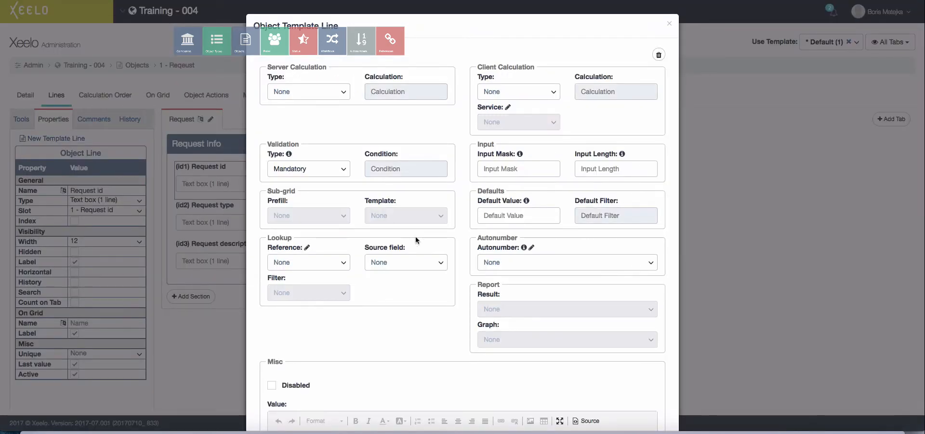
left_click(551, 263)
left_click(498, 297)
scroll(498, 297, "down", 3)
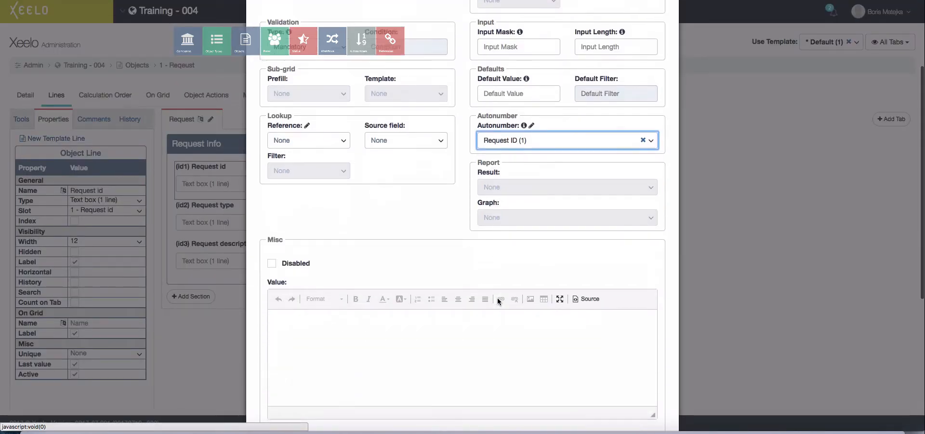
scroll(497, 297, "down", 5)
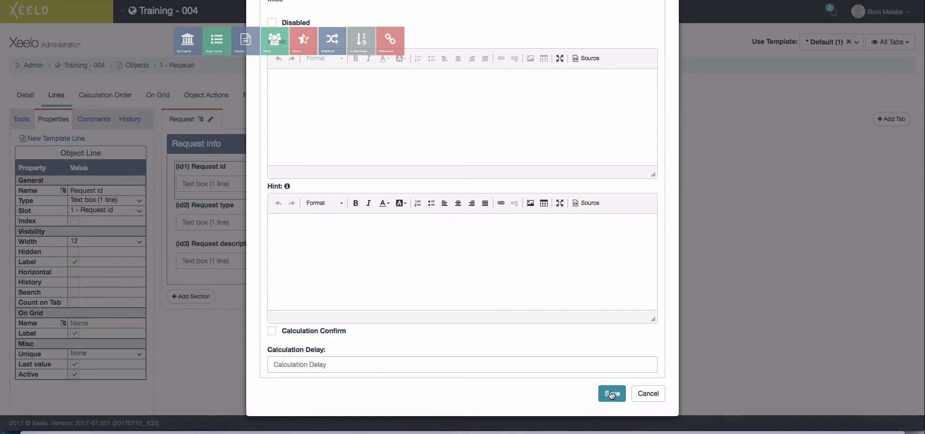
left_click(611, 393)
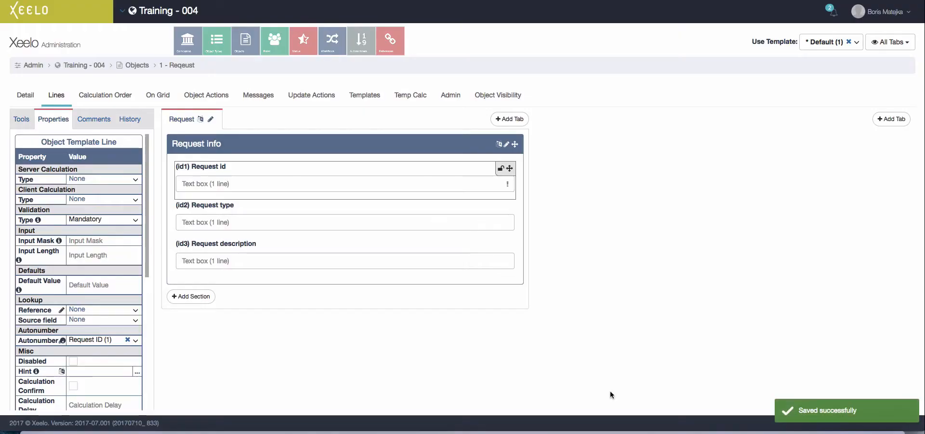
left_click(267, 231)
- Make Request type a combo-box sourced from the Request type (161) reference and save it
left_click(139, 201)
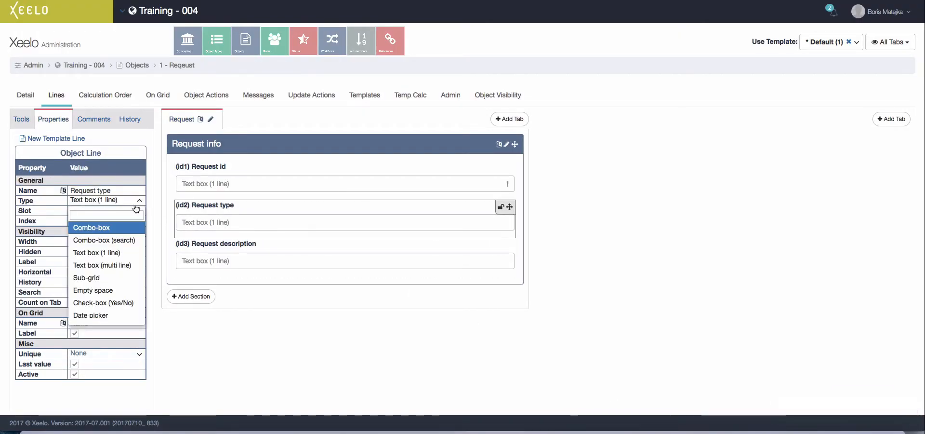
left_click(96, 227)
left_click(115, 240)
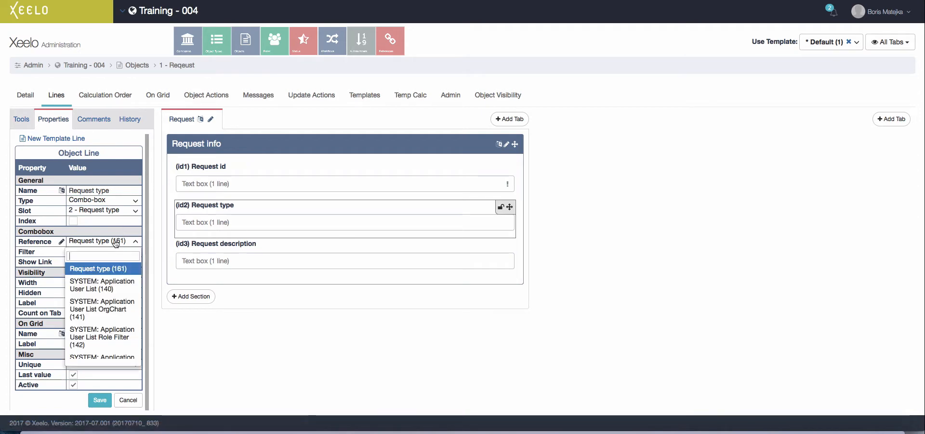
left_click(110, 267)
left_click(99, 400)
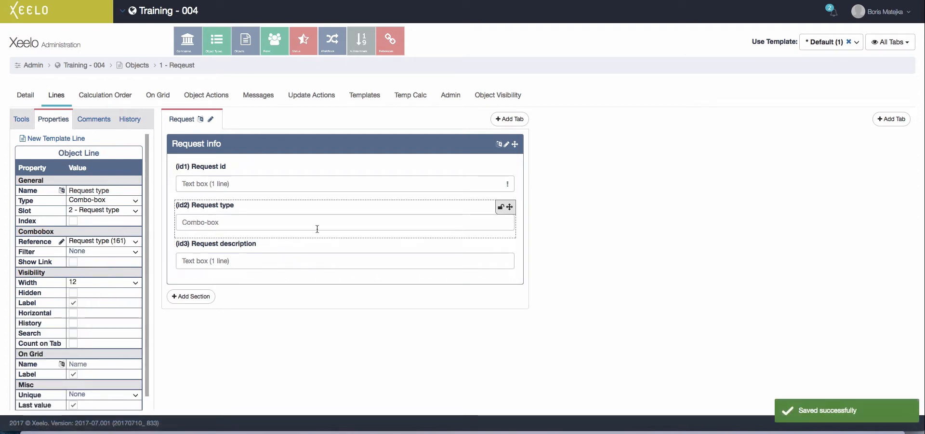
- Add a template line for Request type with Mandatory validation and save it
left_click(305, 219)
scroll(82, 296, "down", 1)
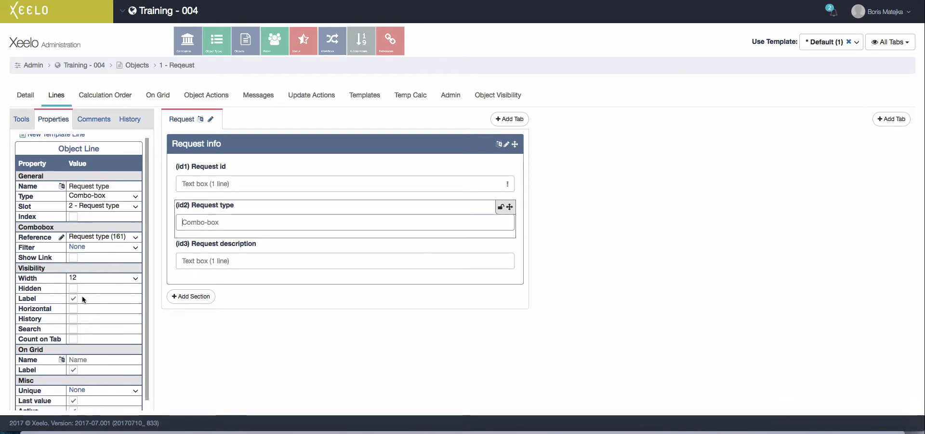
scroll(81, 296, "up", 1)
left_click(79, 138)
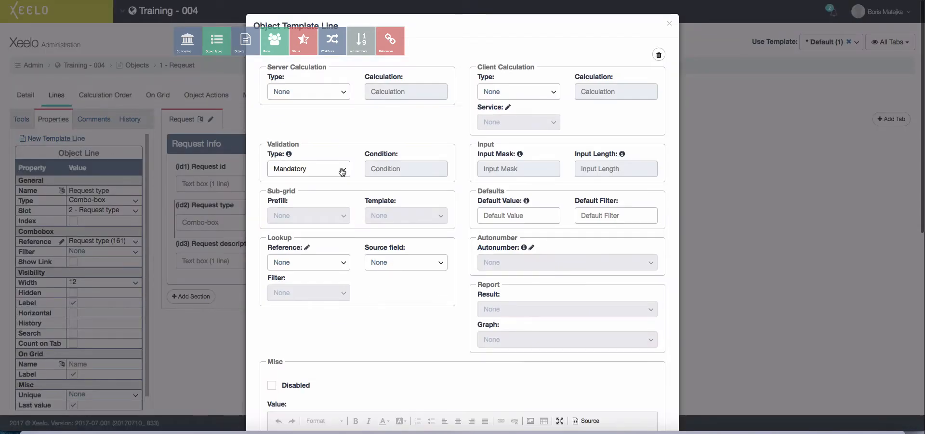
left_click(342, 172)
left_click(311, 205)
scroll(376, 272, "down", 1)
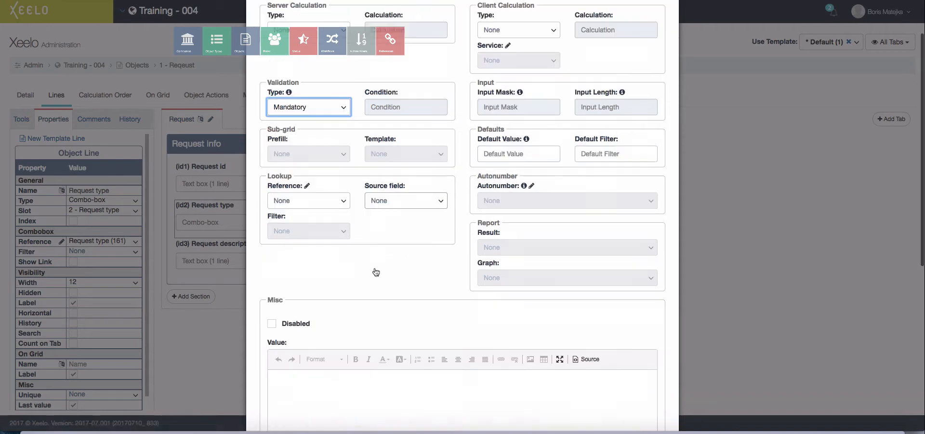
scroll(376, 272, "down", 5)
left_click(613, 391)
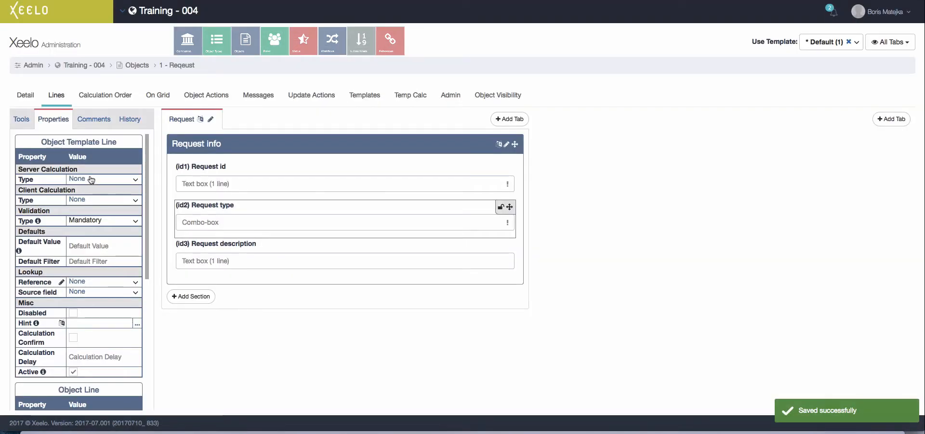
left_click(161, 94)
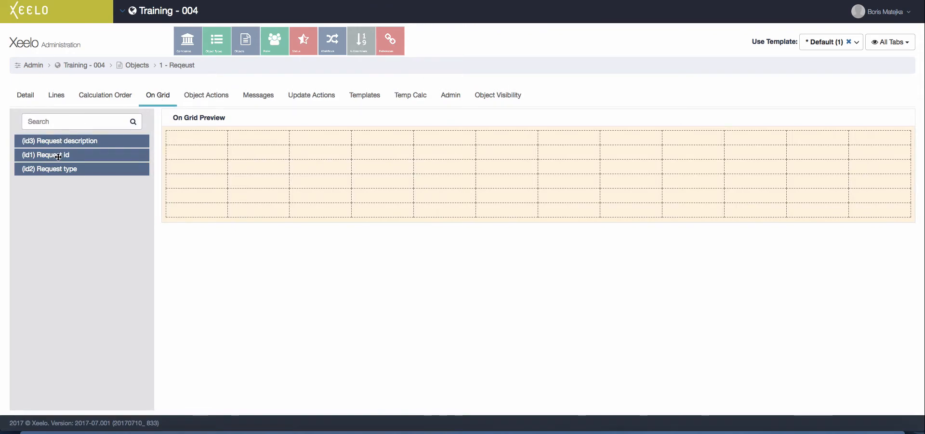
- Place Request id, Request type and Request description across the first grid row, narrowing the first two
left_click_drag(59, 157, 191, 138)
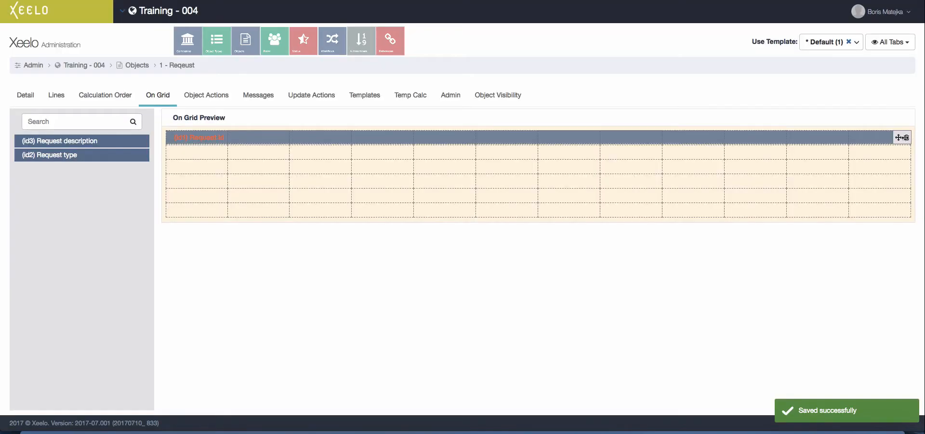
left_click_drag(908, 139, 410, 145)
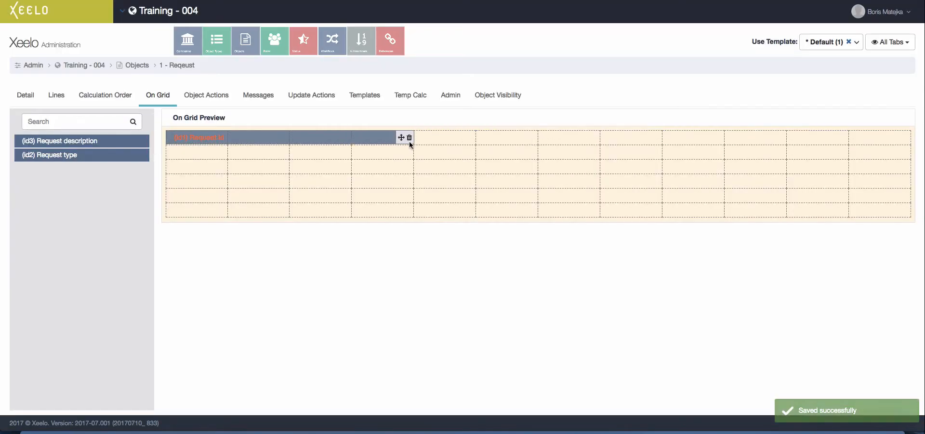
left_click_drag(97, 157, 452, 138)
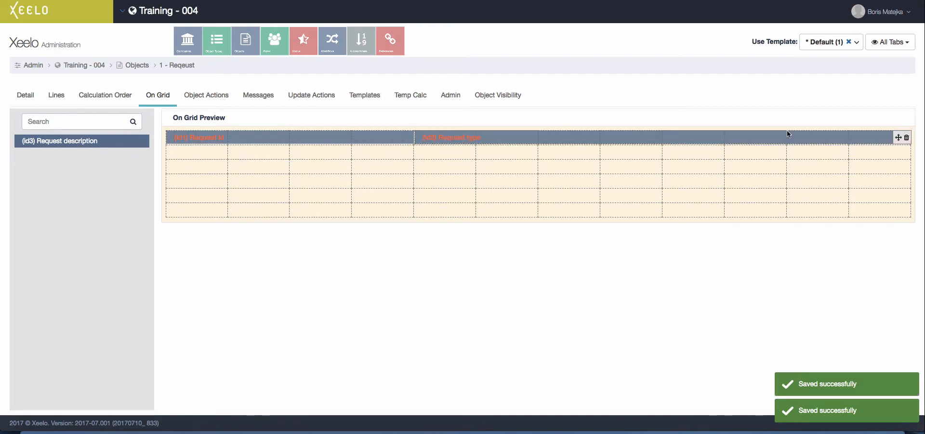
left_click_drag(909, 143, 661, 136)
left_click_drag(87, 140, 703, 145)
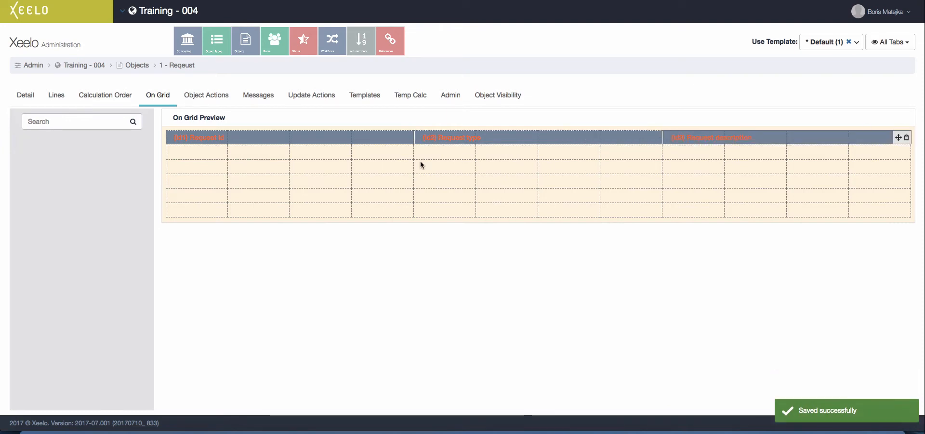
- Start a new user and enter the full name, login, and an e-mail built from the login
left_click(79, 66)
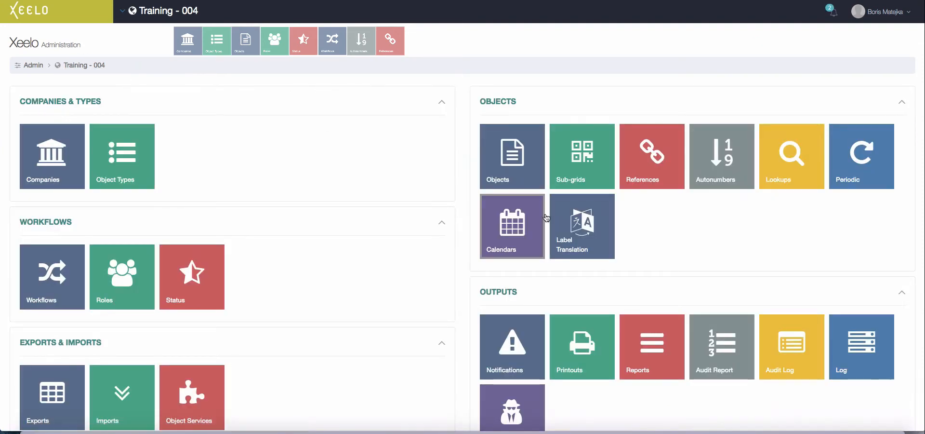
scroll(546, 217, "down", 5)
left_click(512, 265)
left_click(738, 101)
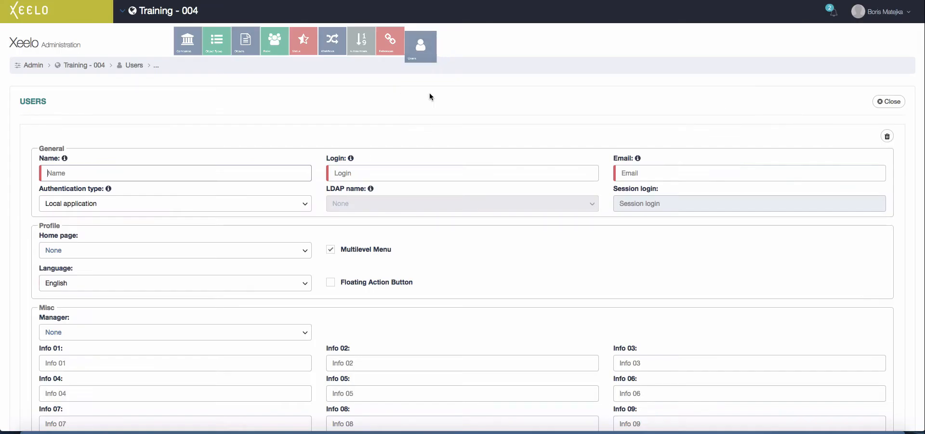
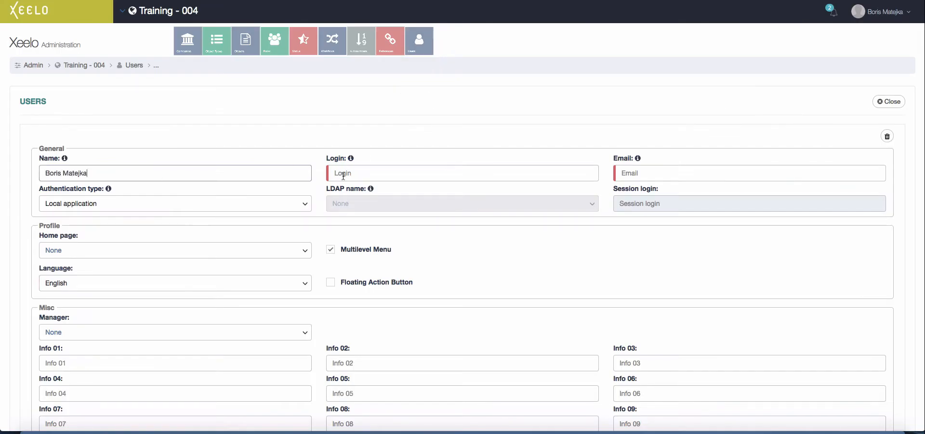
left_click(343, 176)
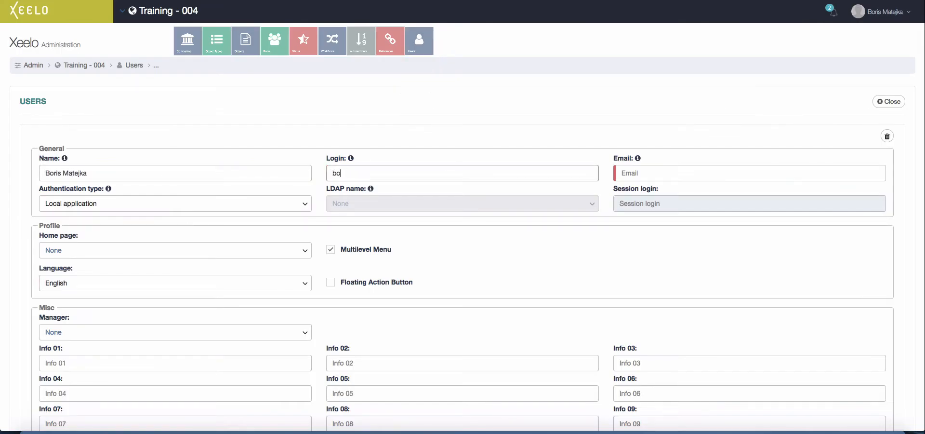
left_click_drag(382, 175, 306, 173)
key("ctrl+c")
left_click(651, 177)
key("ctrl+v")
type("@")
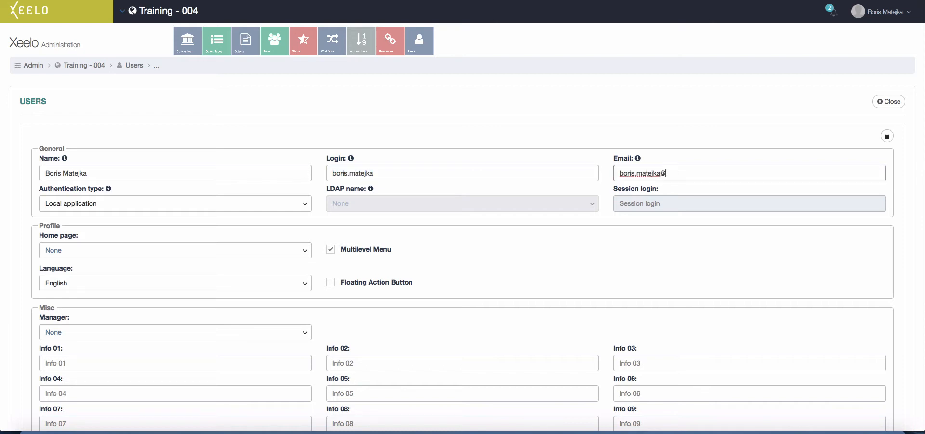
type("intelstudios.com")
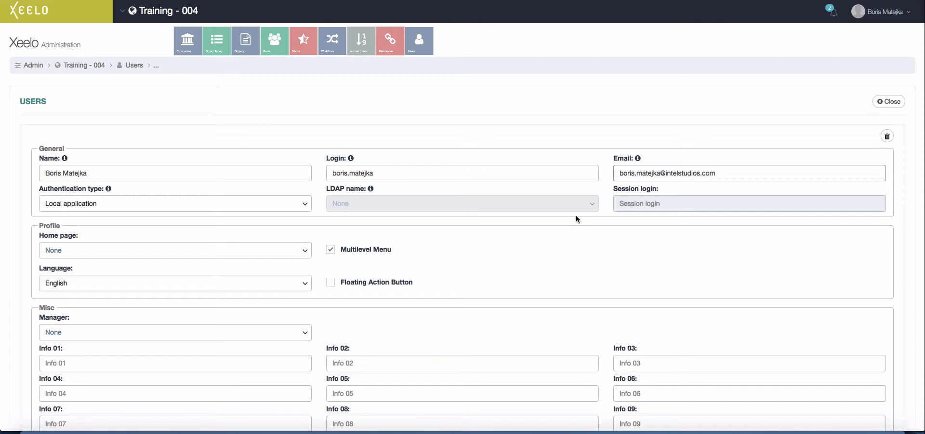
- Enable the Floating Action Button for the user and save the new record
left_click(331, 282)
scroll(499, 264, "down", 3)
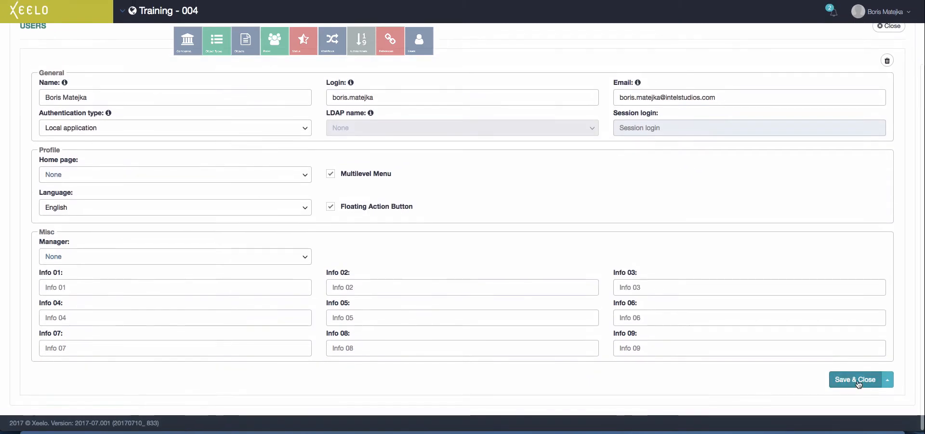
left_click(857, 379)
left_click(669, 216)
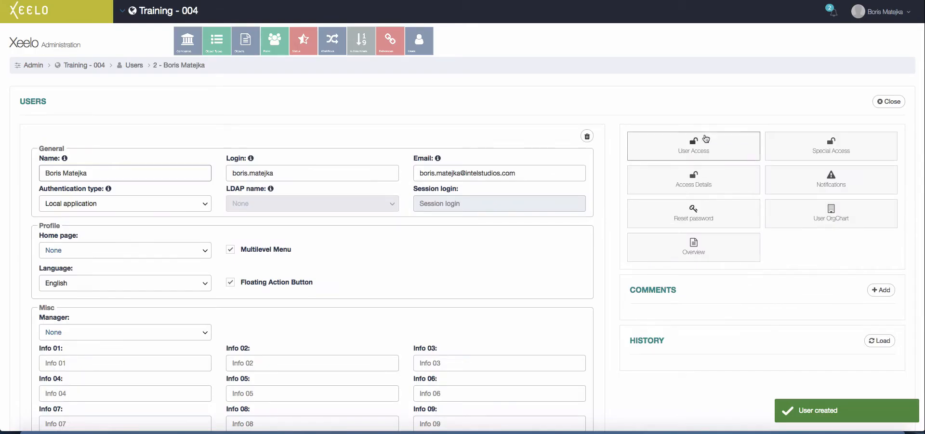
- Grant the user Approver 1, Approver 2 and Requestor roles on the Test ltd. Reqeust object
left_click(706, 140)
left_click(855, 103)
left_click(589, 173)
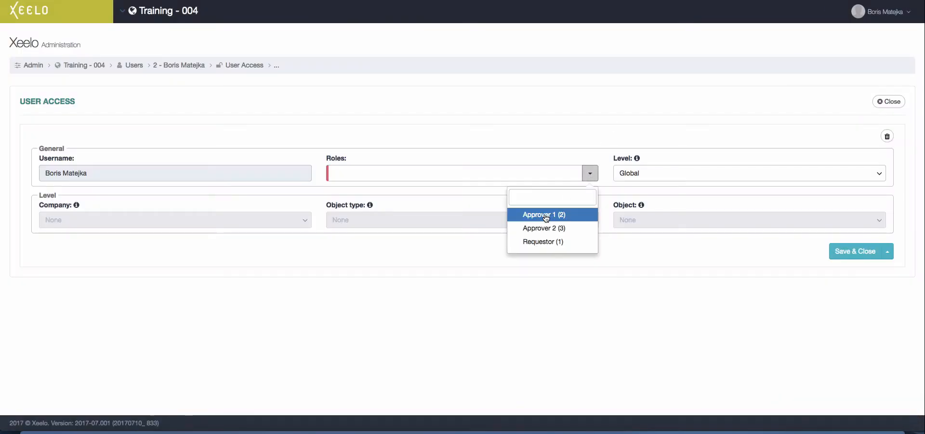
left_click(546, 218)
left_click(544, 228)
left_click(543, 241)
left_click(663, 173)
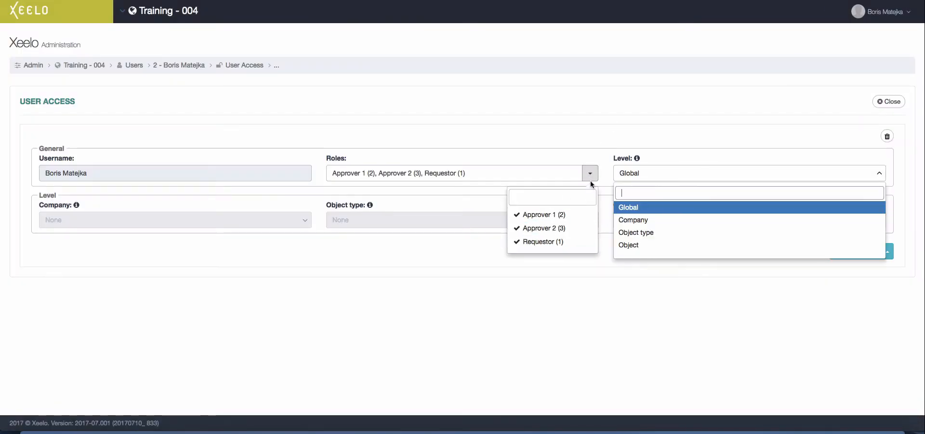
left_click(665, 245)
left_click(681, 218)
left_click(686, 251)
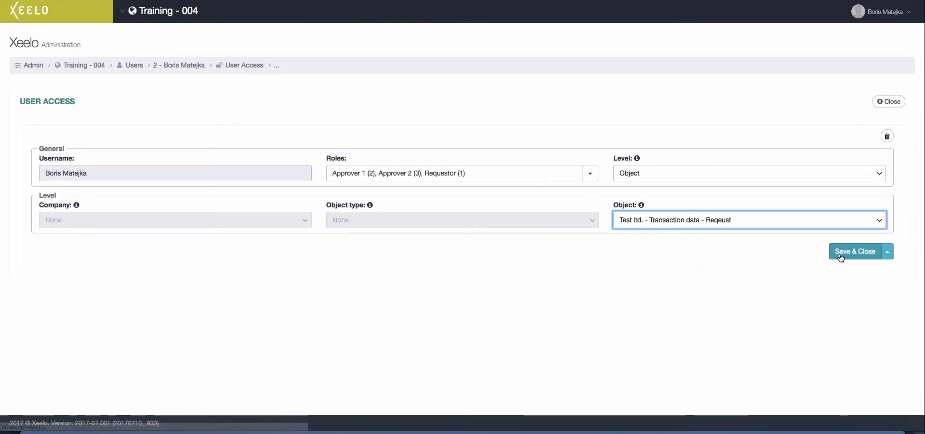
left_click(841, 256)
left_click(899, 102)
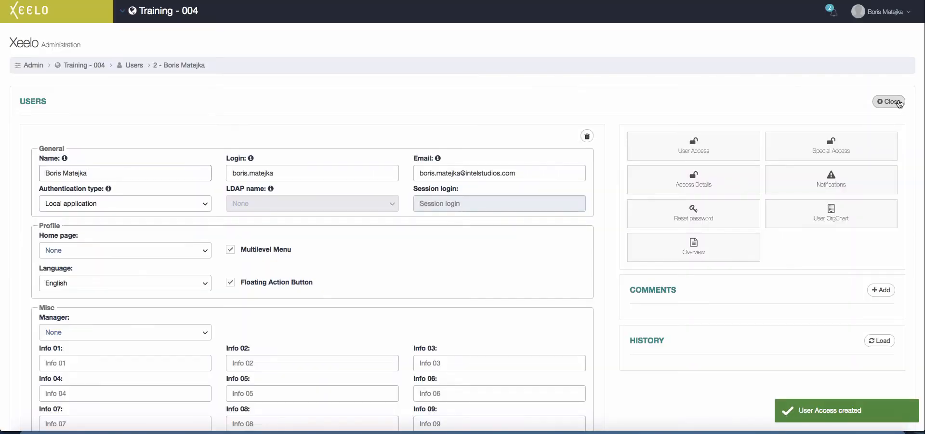
- Add special access of type Object browser at Object level for the Test ltd. request object
left_click(824, 144)
left_click(858, 101)
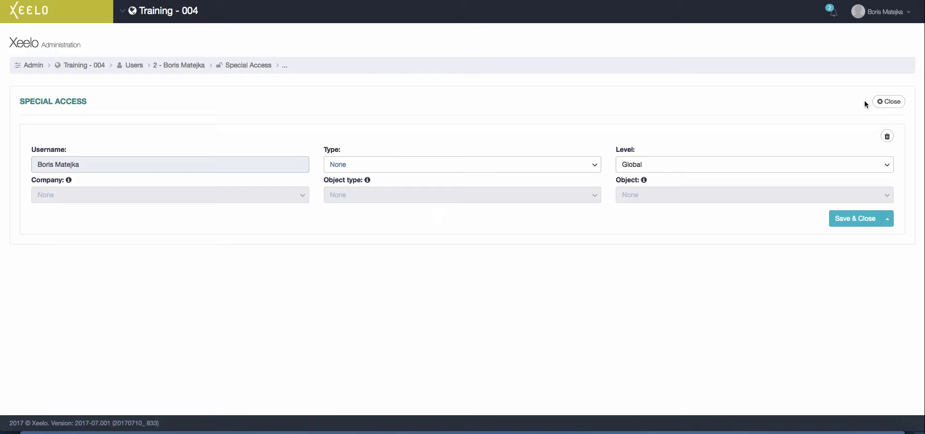
left_click(399, 164)
left_click(420, 226)
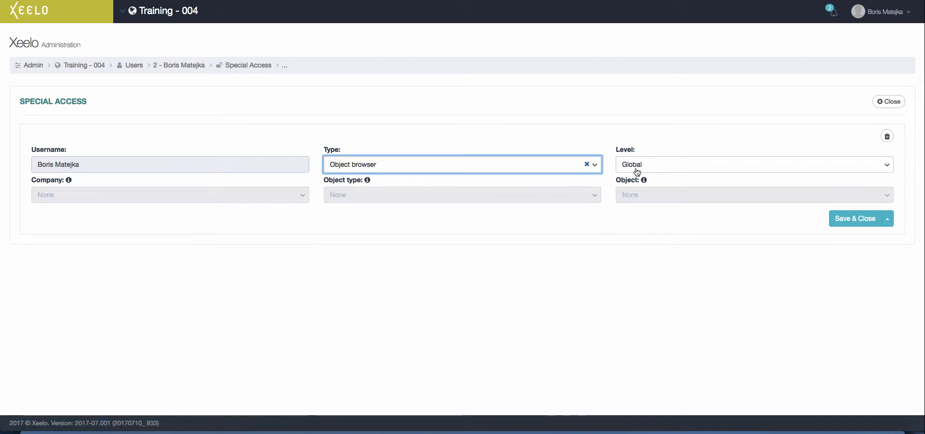
left_click(637, 169)
left_click(636, 235)
left_click(658, 199)
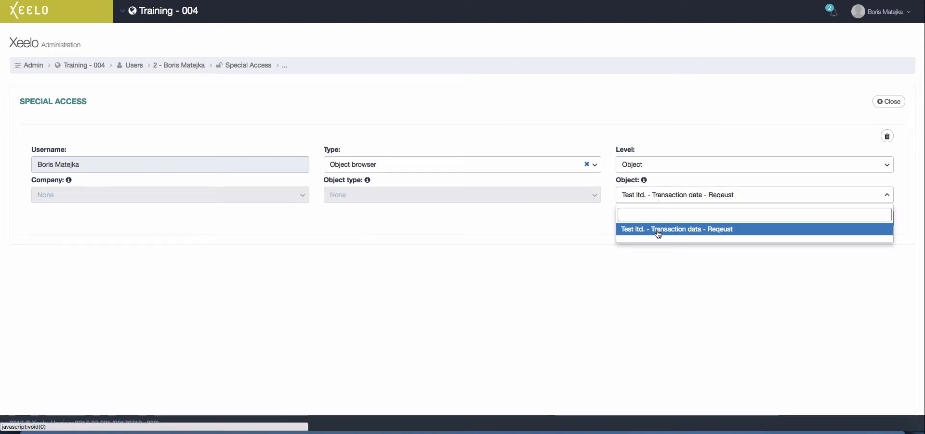
left_click(658, 230)
left_click(856, 218)
left_click(890, 103)
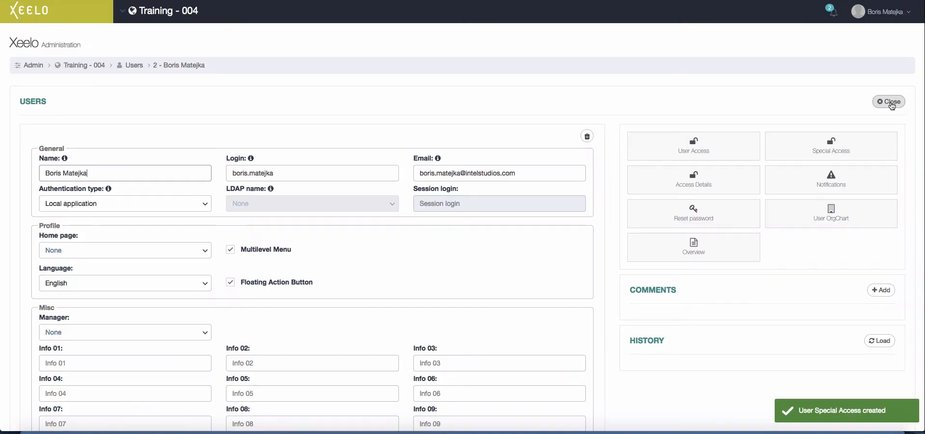
- Reset the user's password and confirm sending the new one
left_click(711, 214)
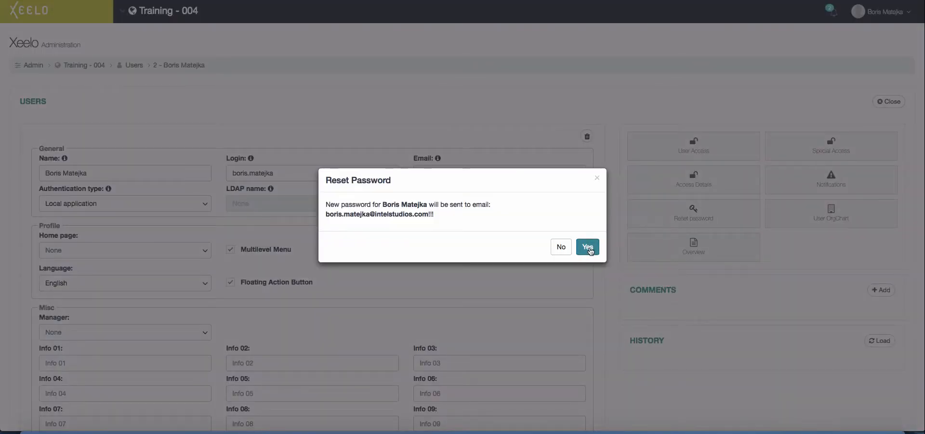
left_click(588, 248)
left_click_drag(839, 92, 853, 93)
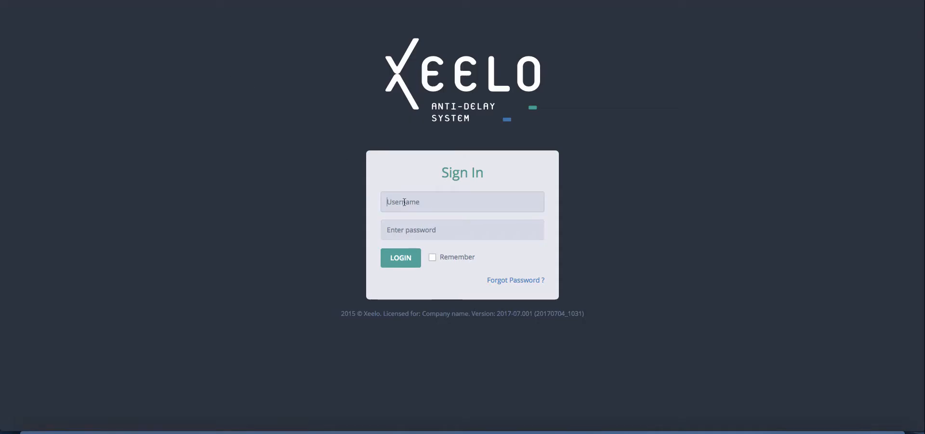
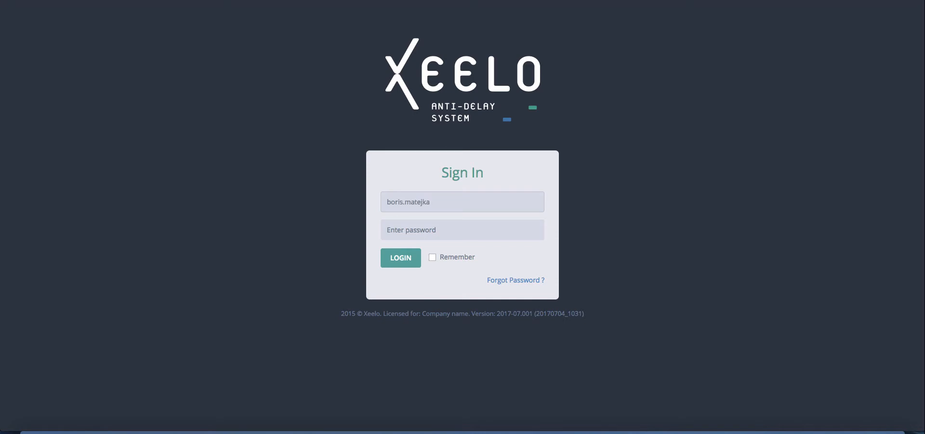
- Sign in to the Xeelo portal with the user's credentials and let the browser save the password
left_click(396, 228)
left_click(411, 259)
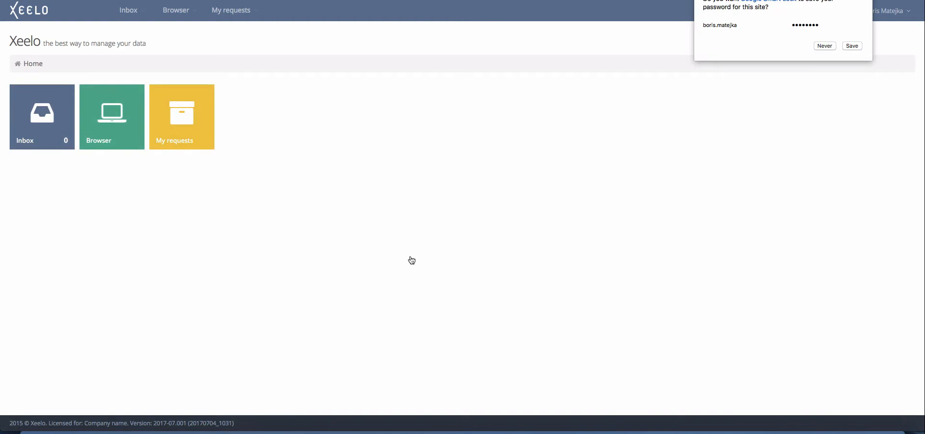
left_click(851, 47)
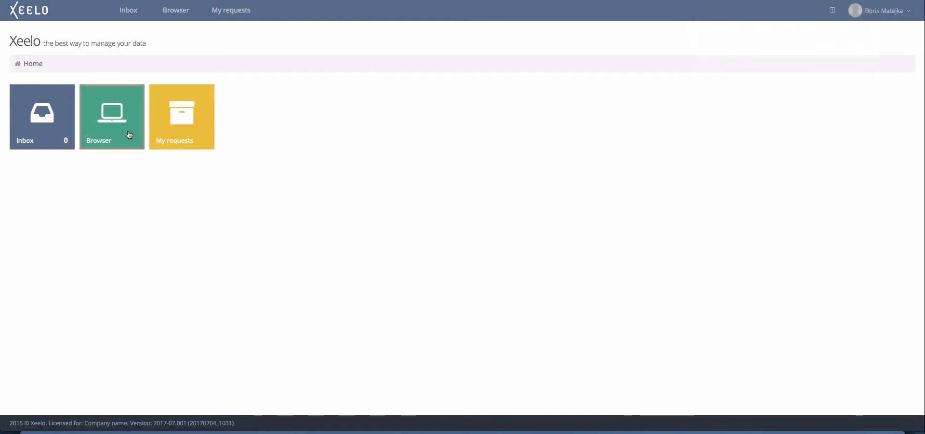
- Start a new request under My requests, check its two request types, then discard it unsaved
left_click(176, 136)
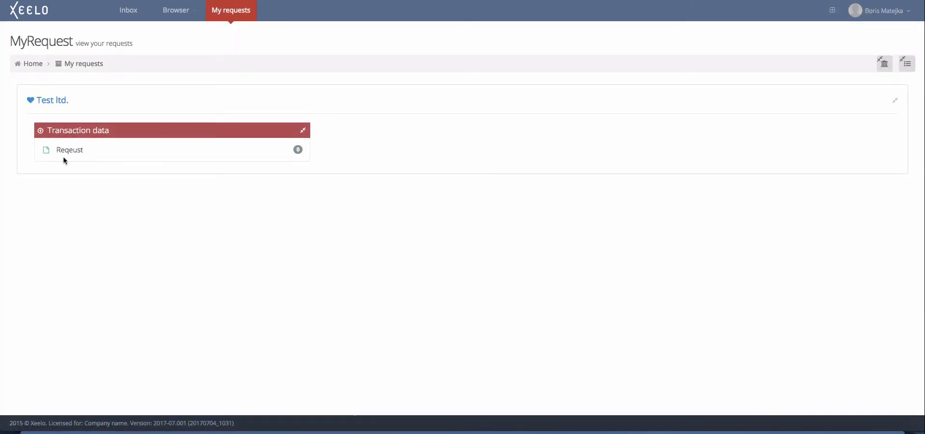
left_click(70, 150)
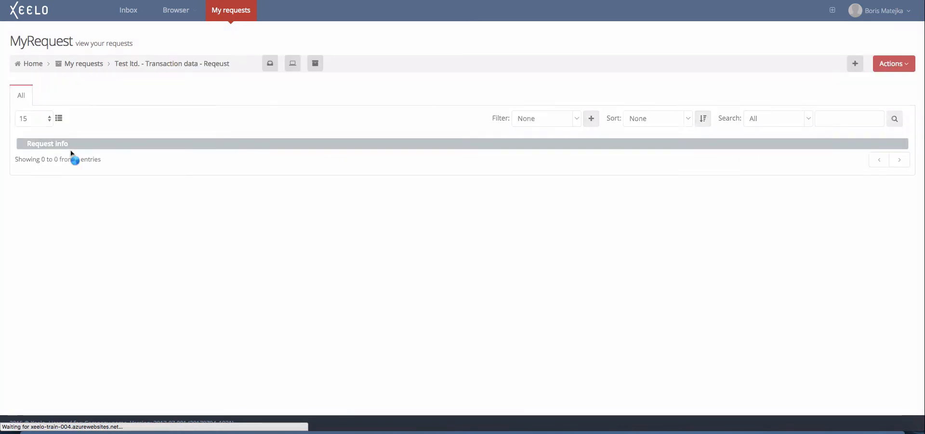
left_click(855, 64)
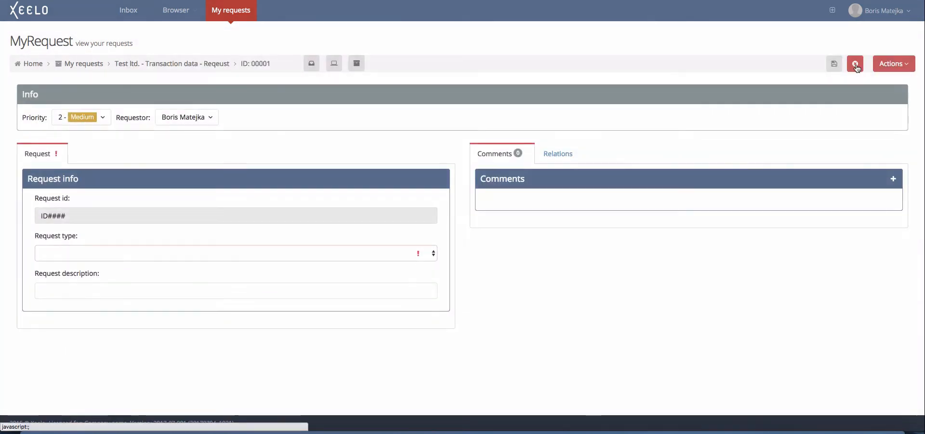
left_click(433, 252)
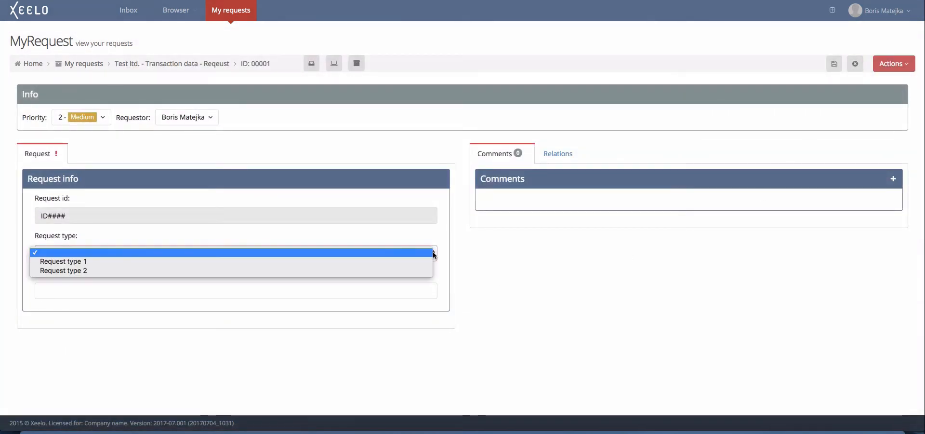
left_click(425, 253)
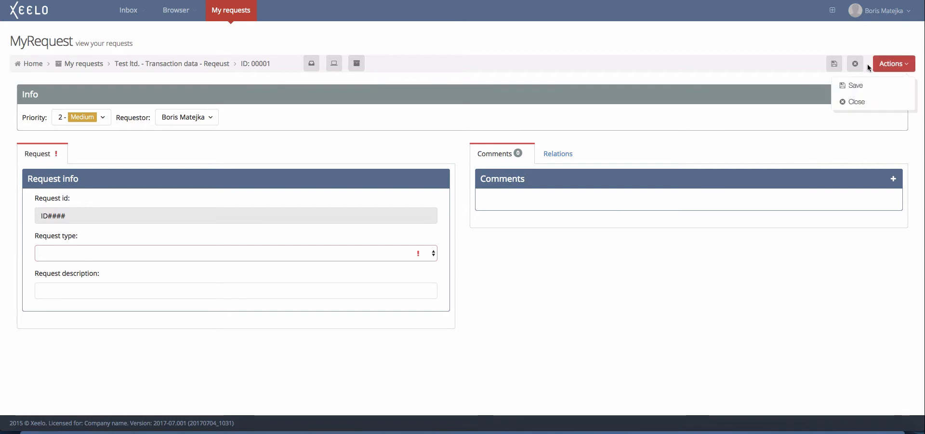
left_click(855, 63)
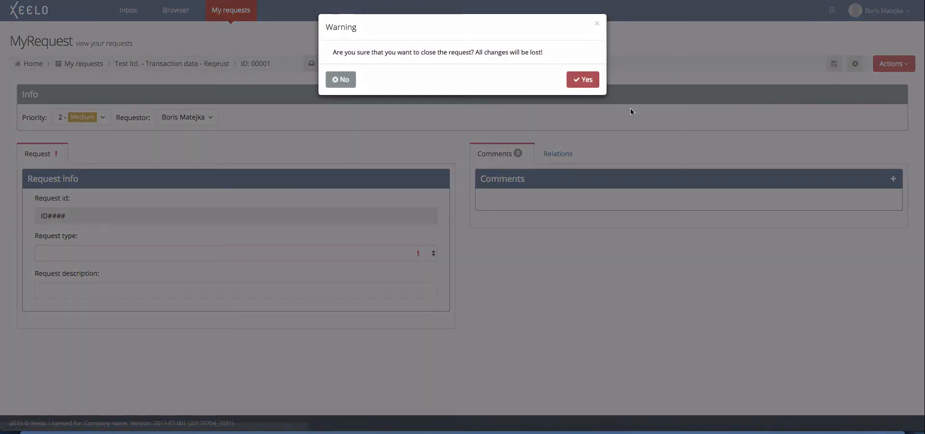
left_click(596, 82)
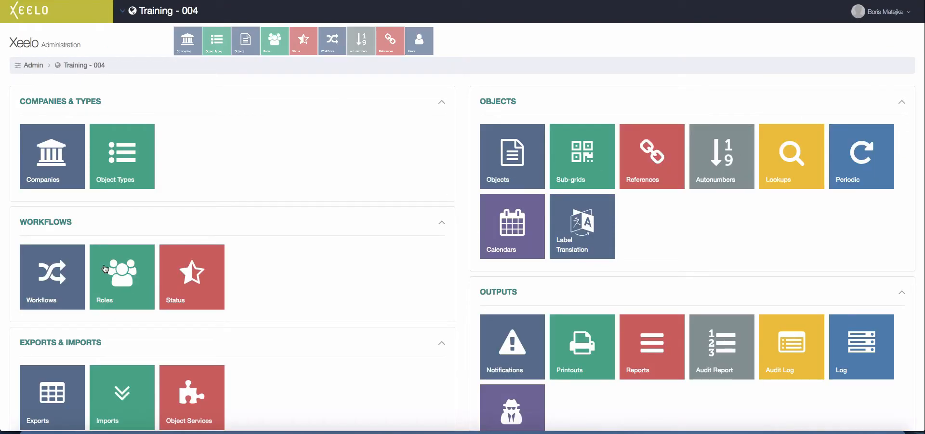
- Open the Request workflow from Administration > Workflows and view it as a diagram
left_click(49, 279)
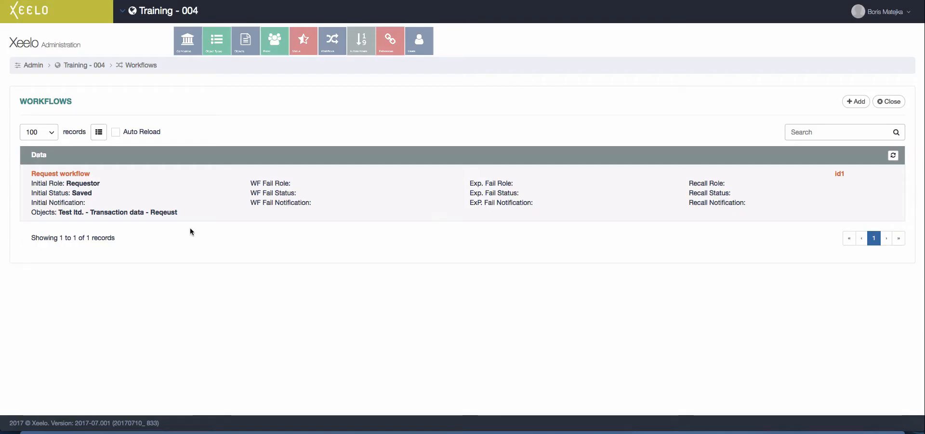
left_click(202, 207)
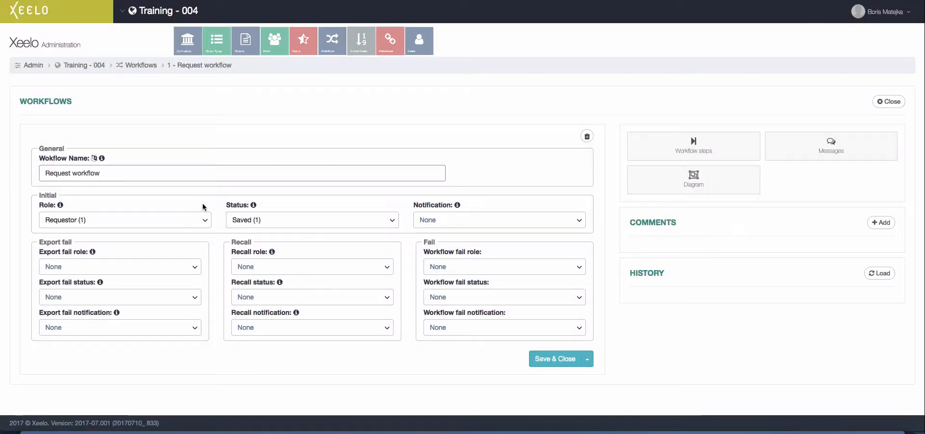
left_click(697, 188)
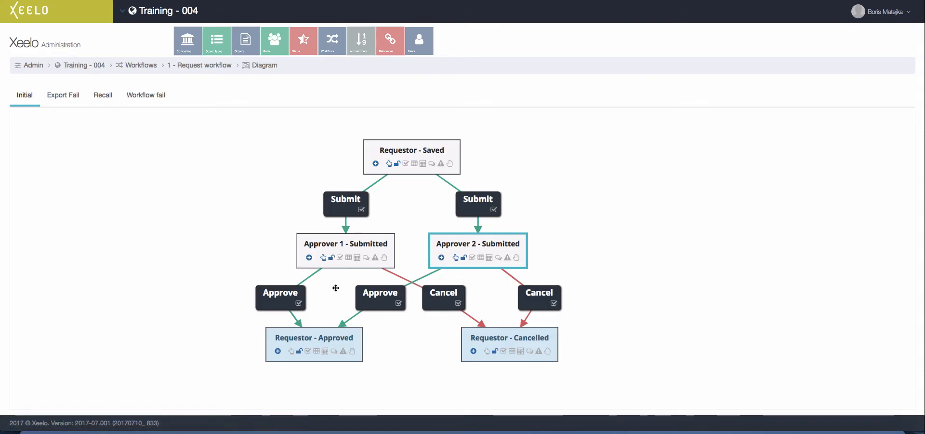
- Add a condition to the Submit action leading to Approver 1, based on the Request type line
left_click(345, 203)
left_click(786, 136)
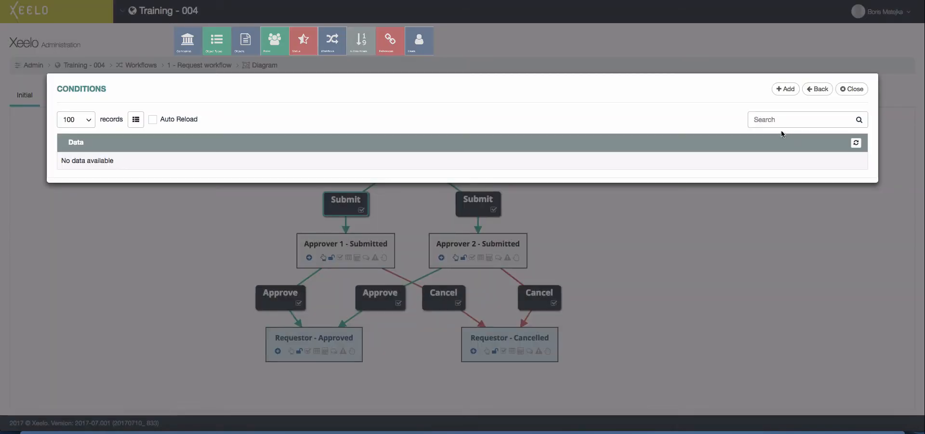
left_click(789, 91)
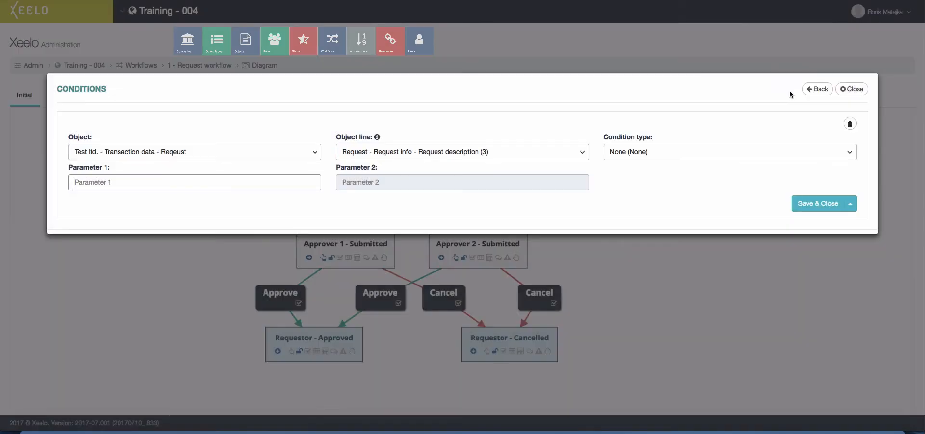
left_click(314, 154)
left_click(314, 154)
left_click(390, 156)
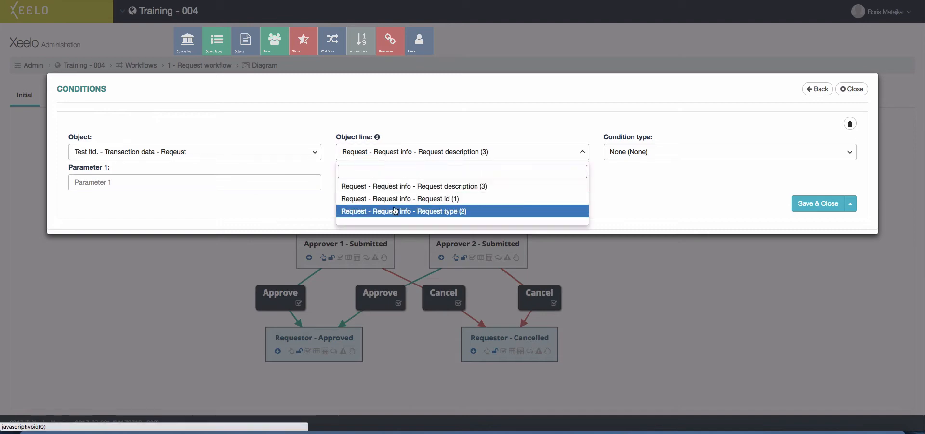
left_click(394, 209)
- Set the condition type to Equals (Text) with Parameter 1 value 1 and save it
left_click(619, 159)
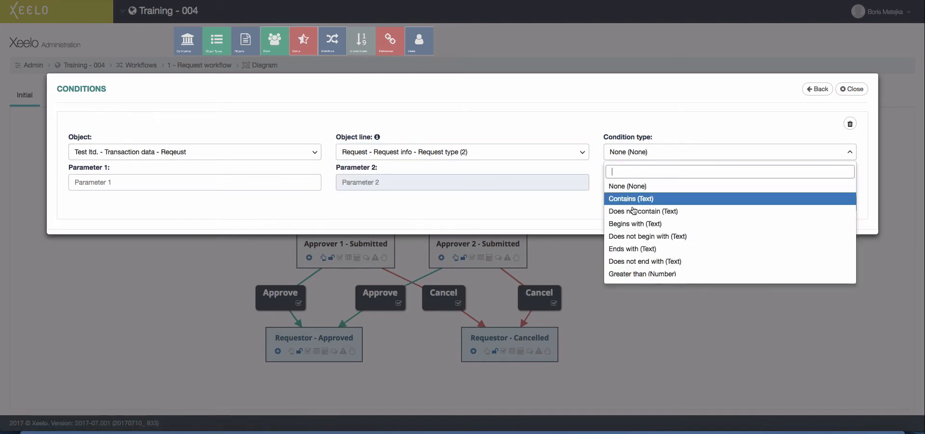
scroll(639, 225, "down", 3)
scroll(639, 225, "down", 2)
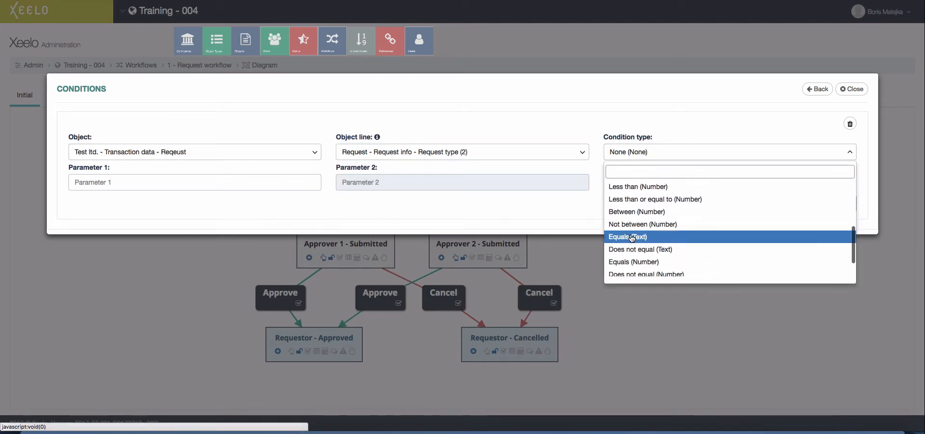
left_click(641, 235)
left_click(116, 188)
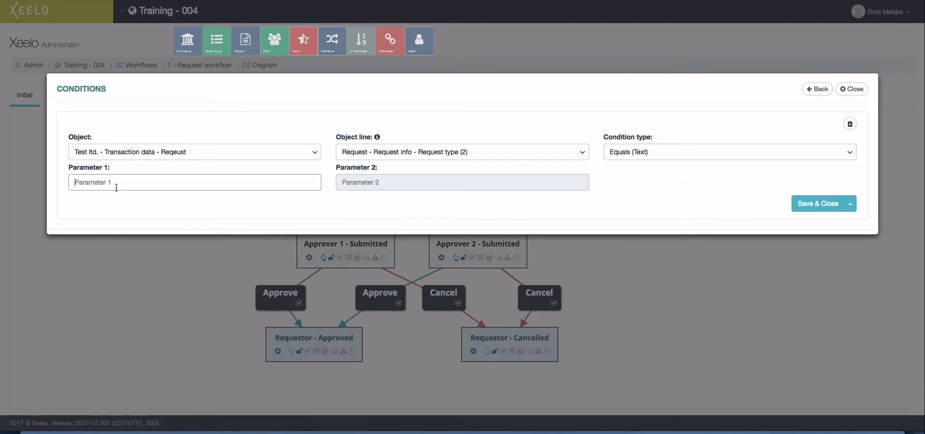
left_click(805, 208)
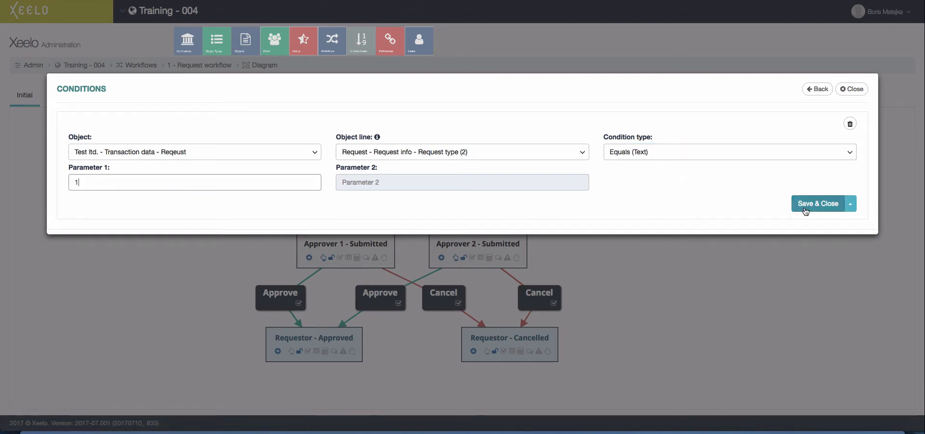
left_click(478, 200)
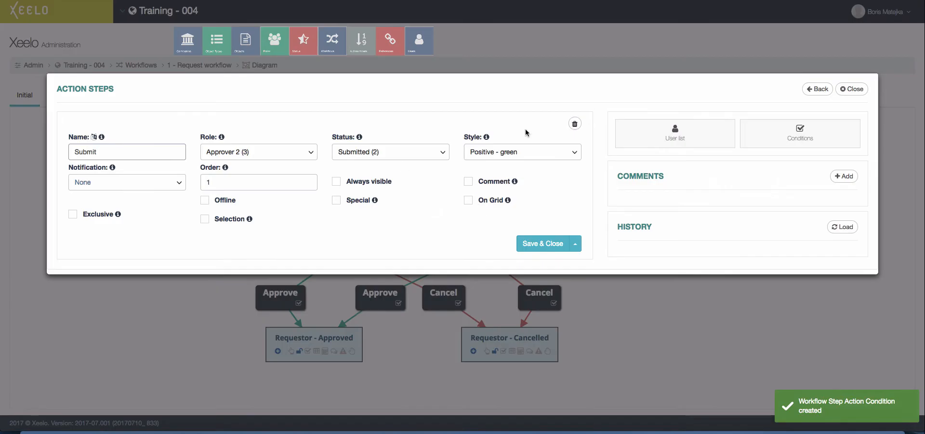
- Give the Submit to Approver 2 a condition: Request type Equals (Text) 2, and save it
left_click(819, 133)
left_click(786, 88)
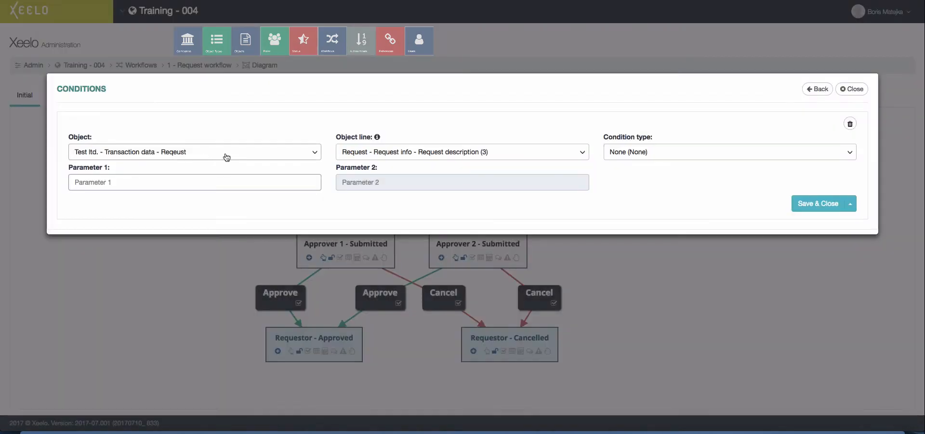
left_click(506, 152)
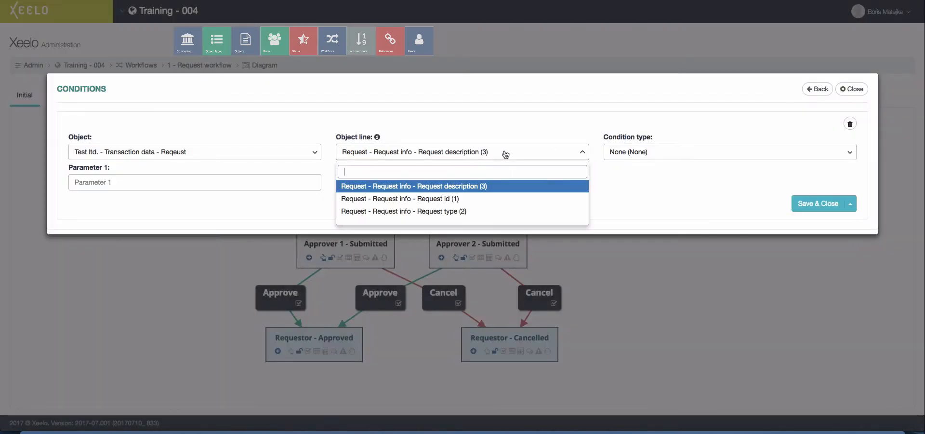
left_click(453, 211)
left_click(634, 158)
scroll(679, 255, "down", 5)
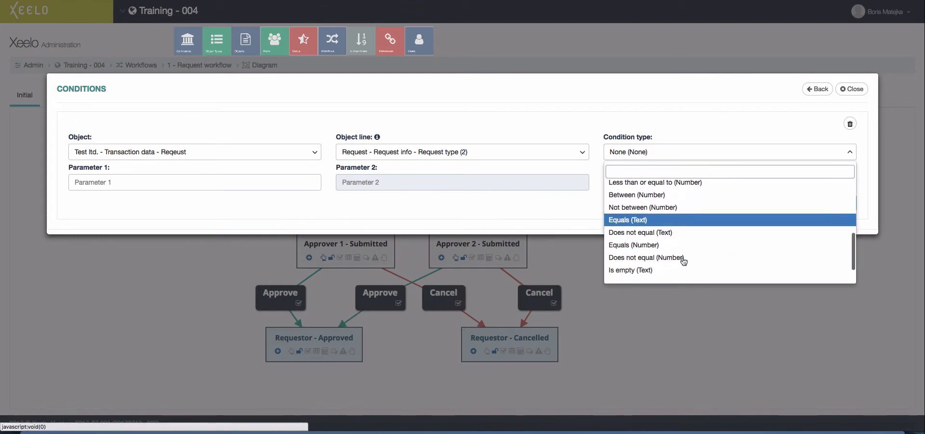
left_click(651, 208)
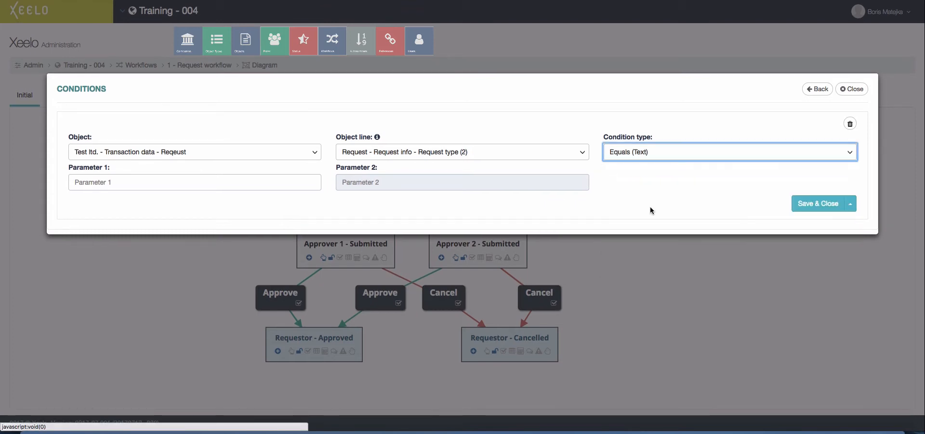
left_click(156, 182)
type("E")
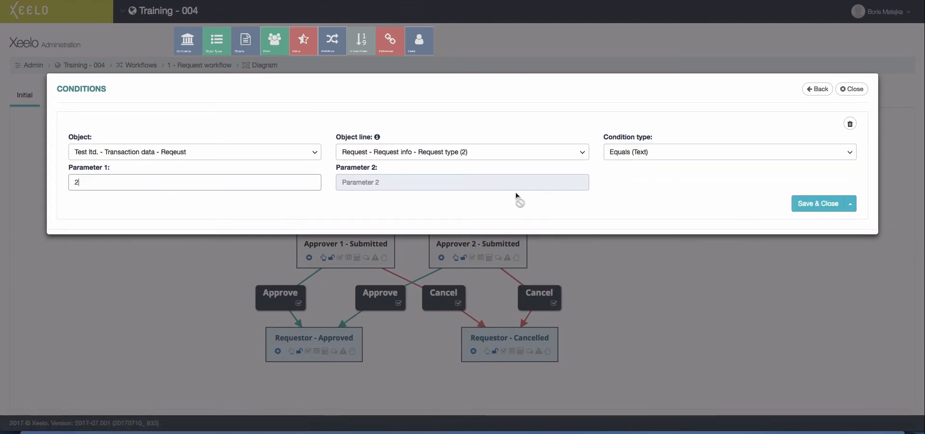
left_click(810, 204)
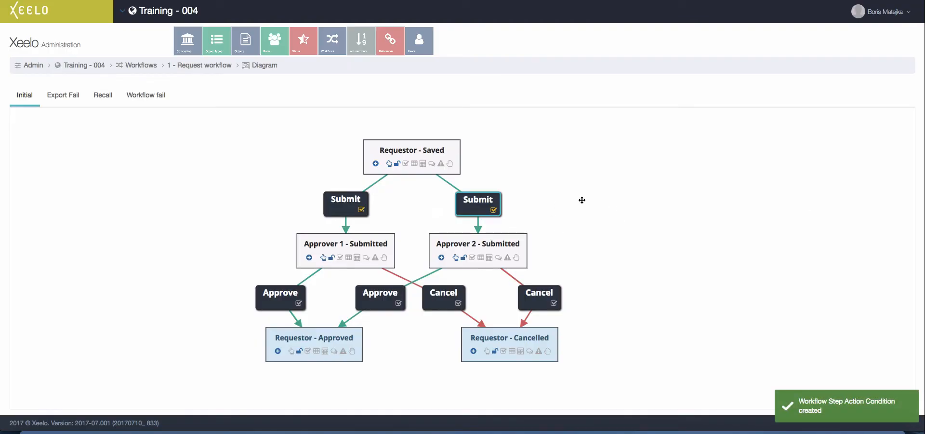
scroll(582, 200, "down", 2)
- Go back to the Training - 004 administration home through the breadcrumb
left_click(84, 63)
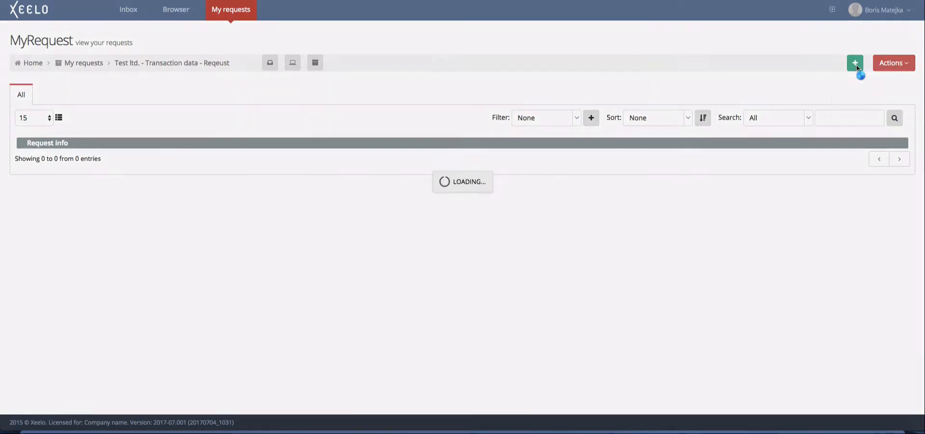
- Create and save a new Request type 1 request described as 'Test request type 1'
left_click(856, 63)
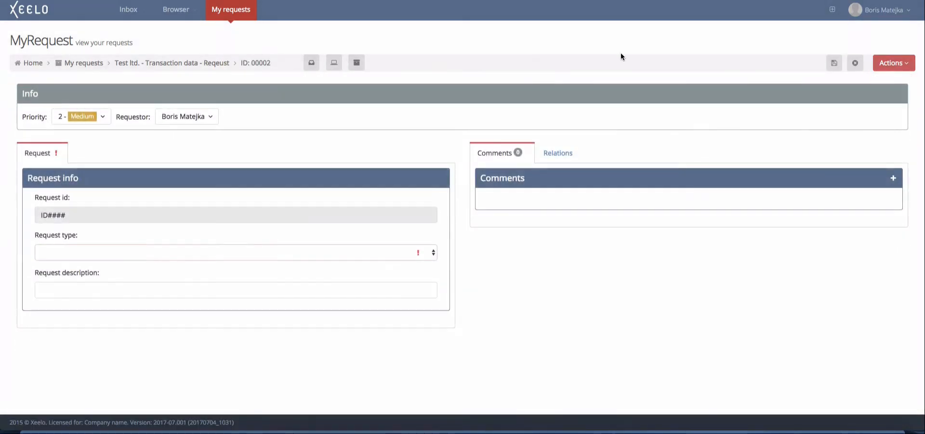
left_click(107, 252)
left_click(74, 278)
left_click(61, 291)
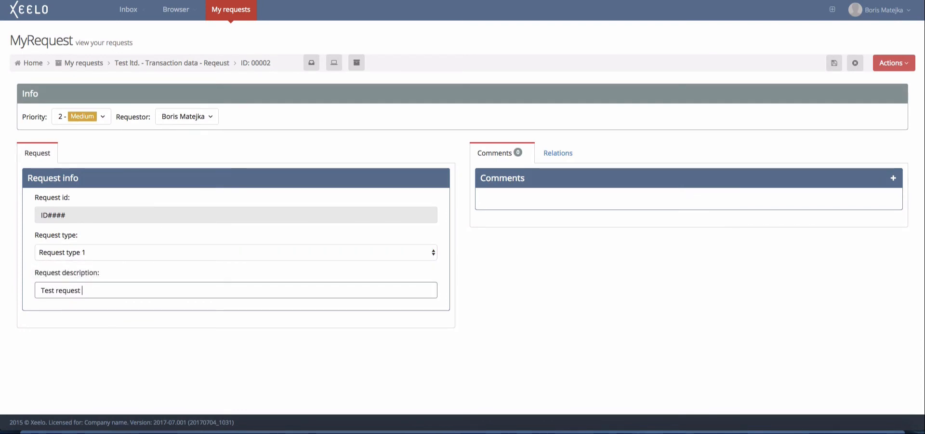
type("Test request type 1")
left_click(833, 63)
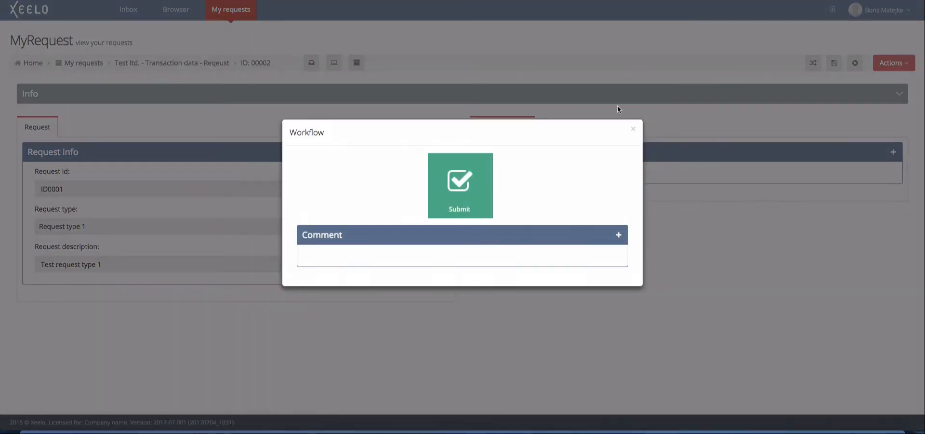
- Submit the request, confirm in its diagram it routed to Approver 1, and approve it
left_click(471, 182)
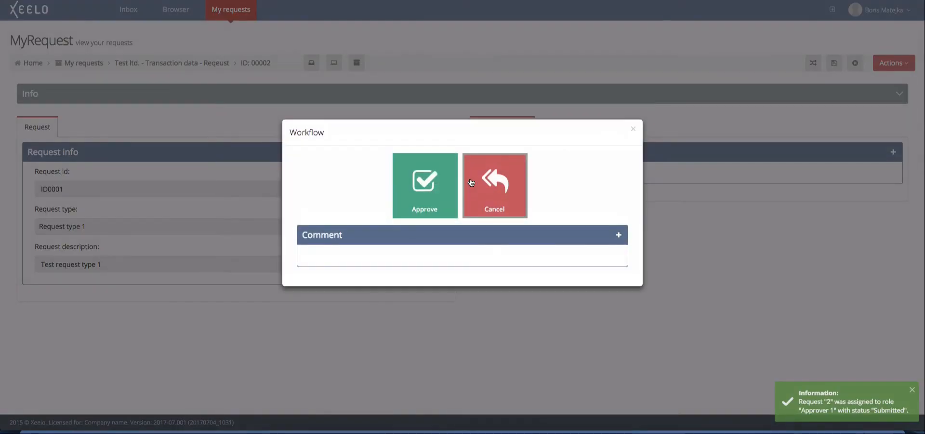
left_click(632, 128)
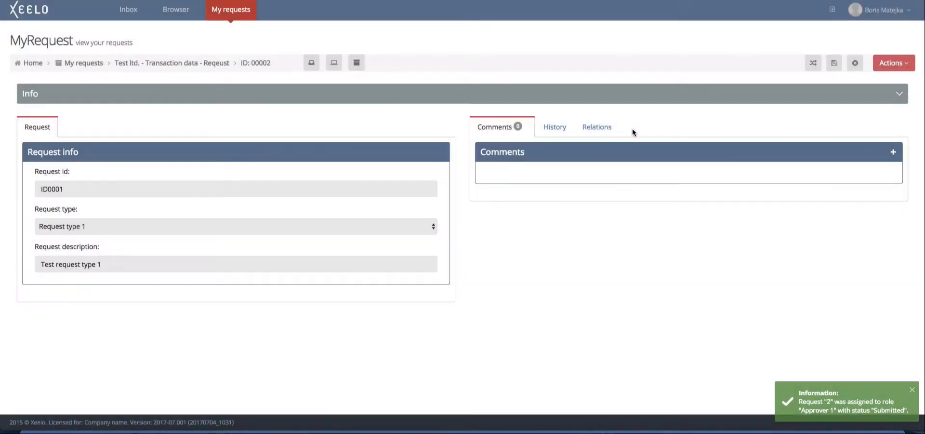
left_click(894, 62)
left_click(875, 132)
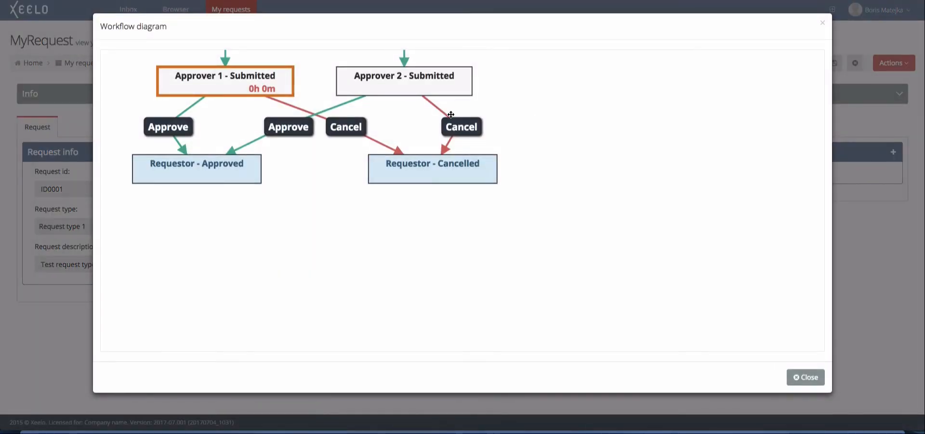
scroll(448, 116, "up", 3)
scroll(448, 116, "down", 3)
left_click_drag(518, 102, 534, 177)
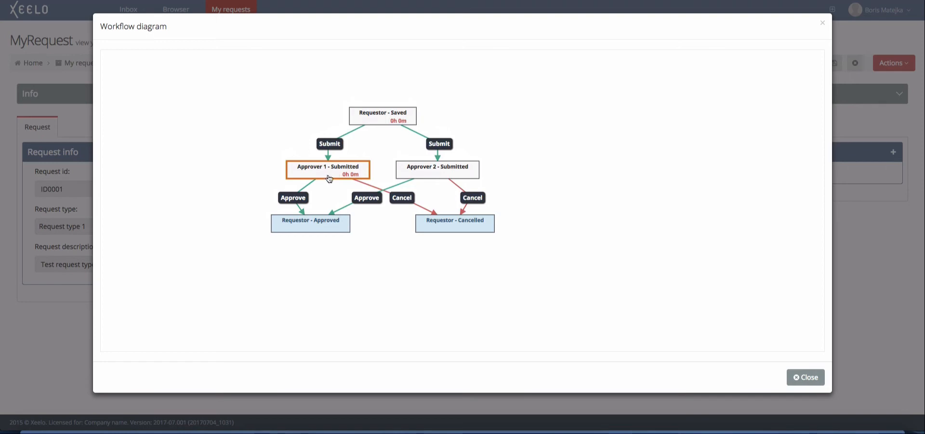
left_click(799, 377)
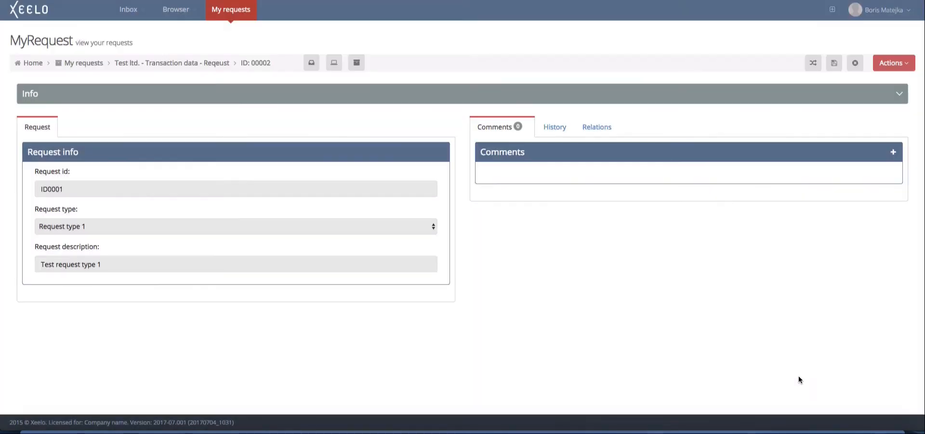
left_click(813, 63)
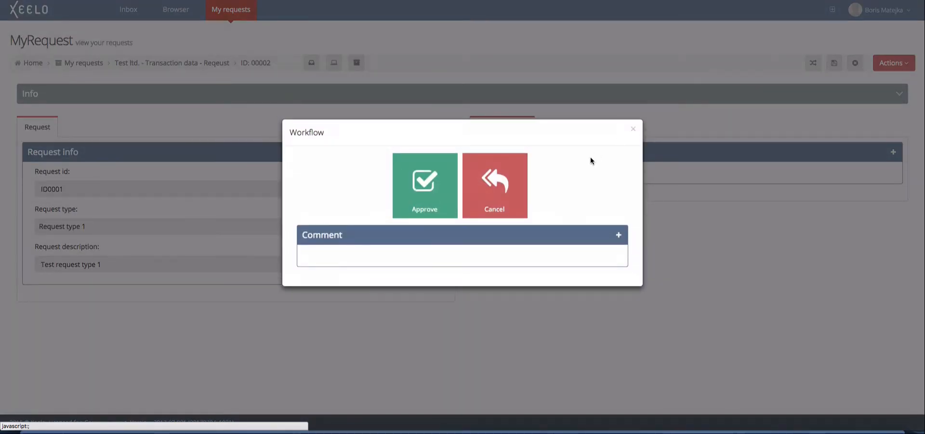
left_click(417, 196)
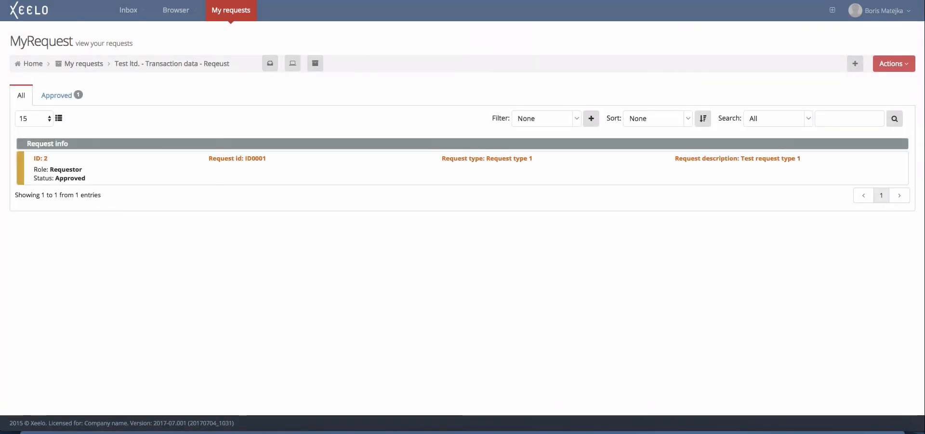
- Create and save a new Request type 2 request described as 'test request type 2'
left_click(856, 63)
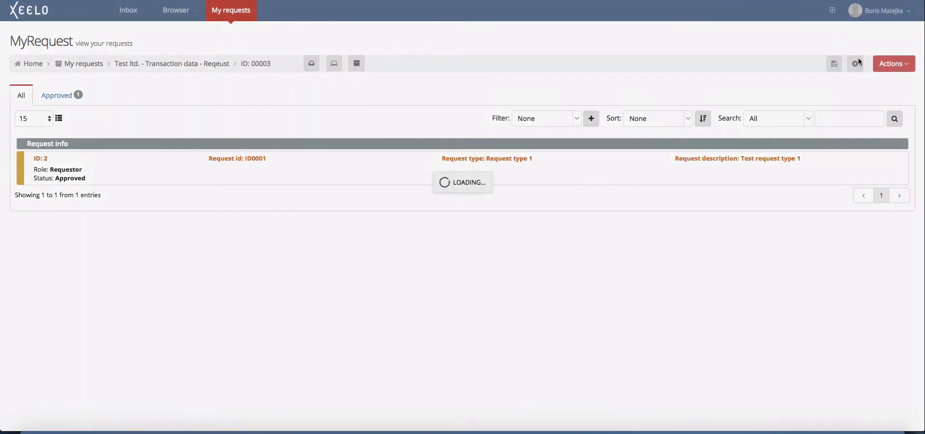
left_click(61, 254)
left_click(59, 271)
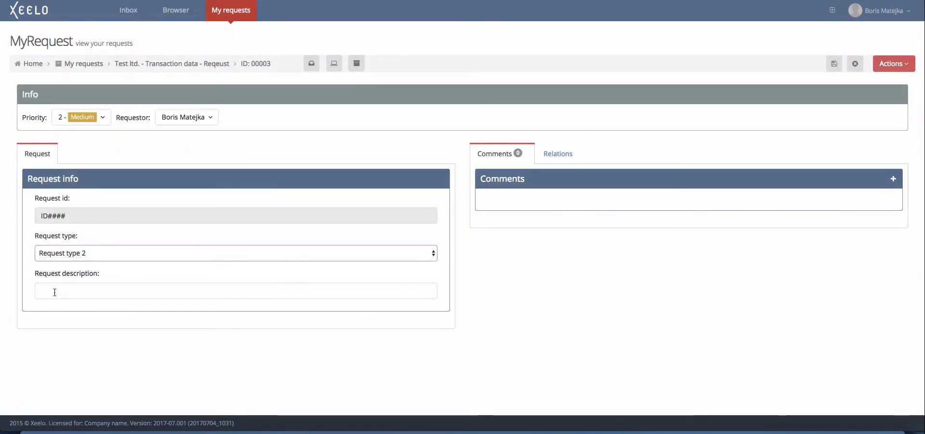
left_click(53, 291)
type("test reques")
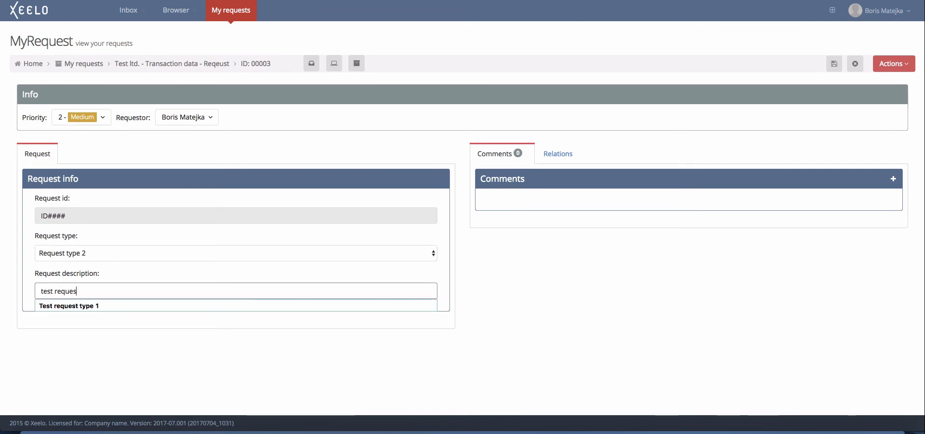
type("t type 2")
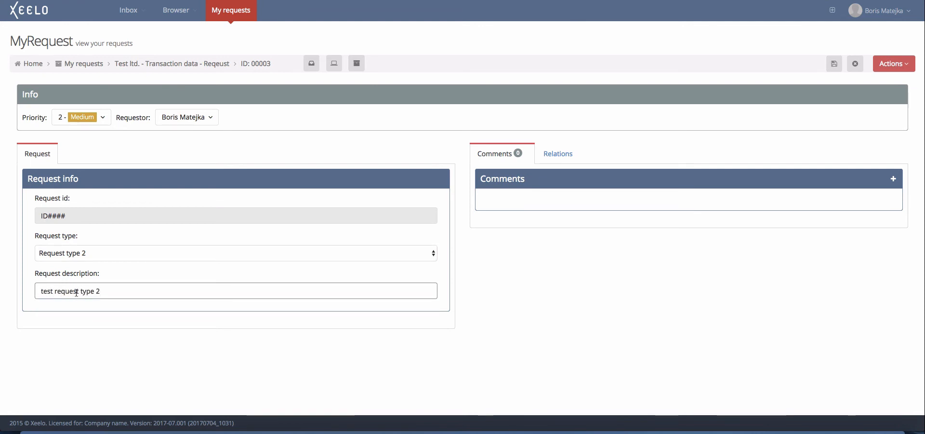
left_click(834, 64)
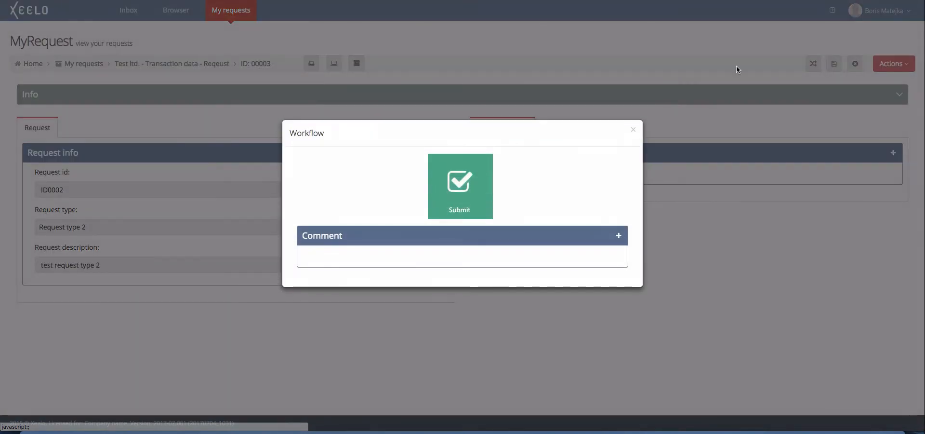
- Submit the request, confirm in its diagram it routed to Approver 2, and approve it
left_click(449, 193)
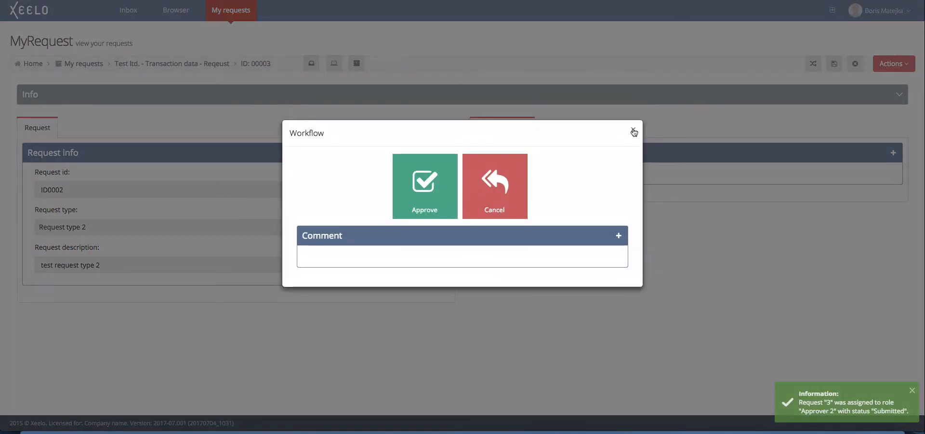
left_click(635, 132)
mouse_move(898, 64)
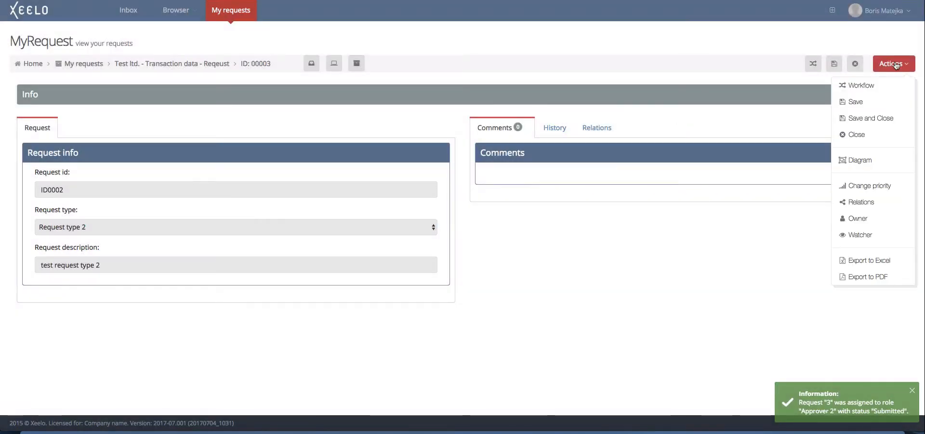
left_click(855, 161)
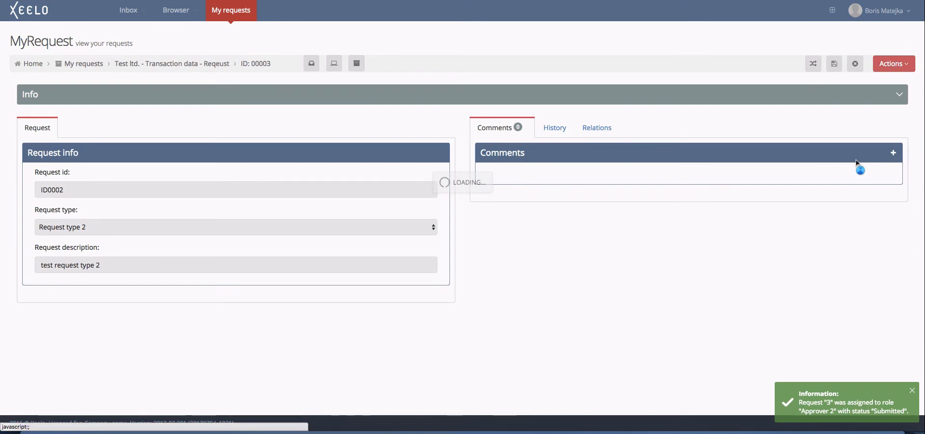
scroll(398, 231, "up", 2)
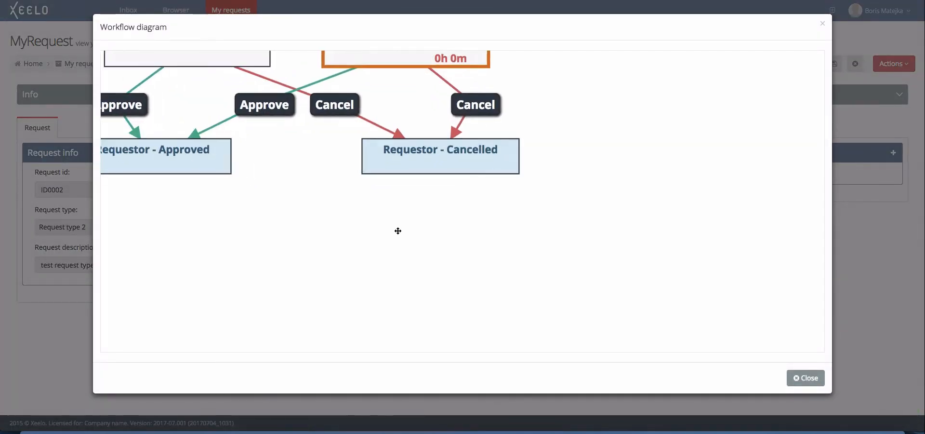
scroll(398, 231, "down", 2)
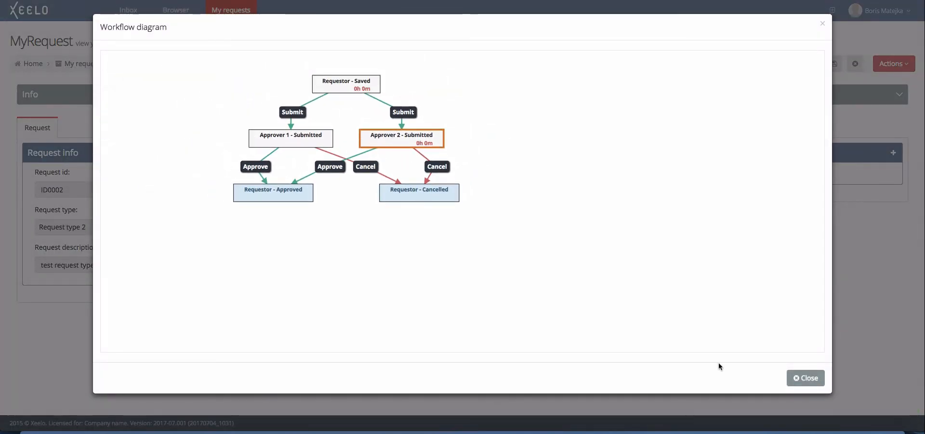
left_click(802, 377)
left_click(813, 62)
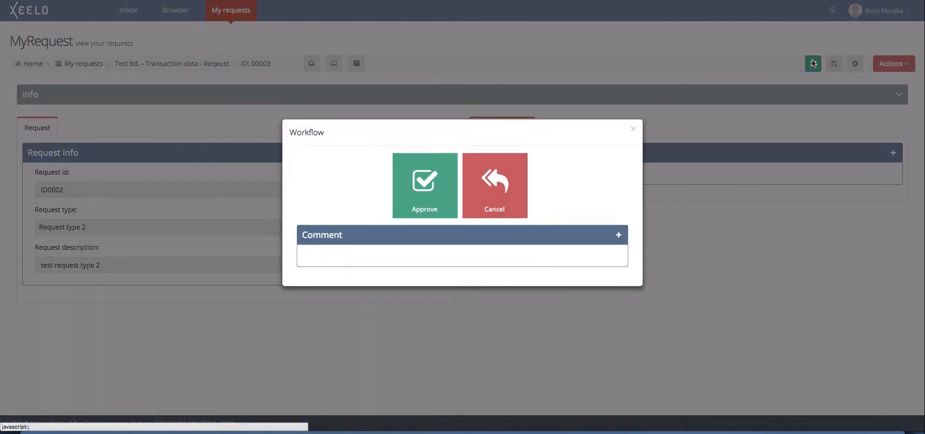
left_click(431, 186)
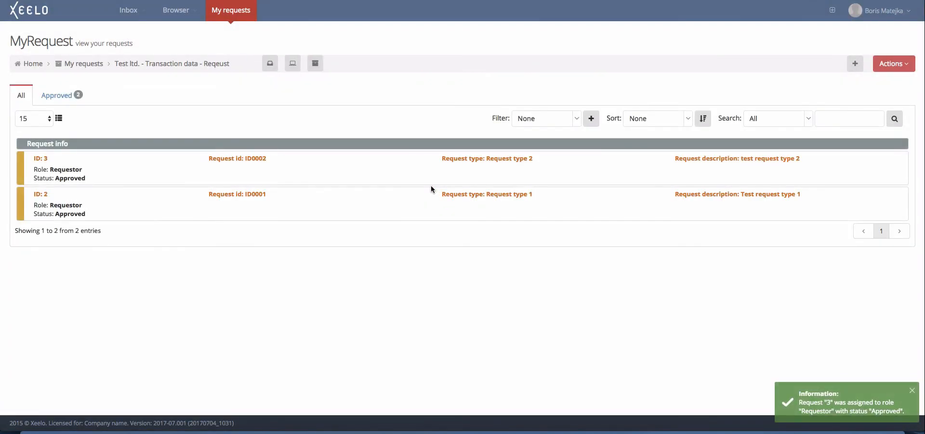